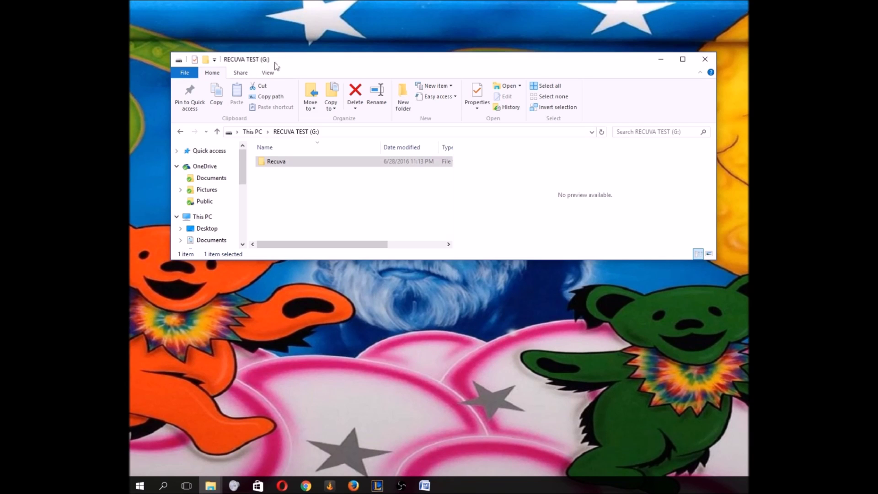
Step: In the Recuva folder, check that Handbrake.mp4 plays, then open Take on Me - Aha.mp3
{"action": "double_click", "coordinate": [279, 163]}
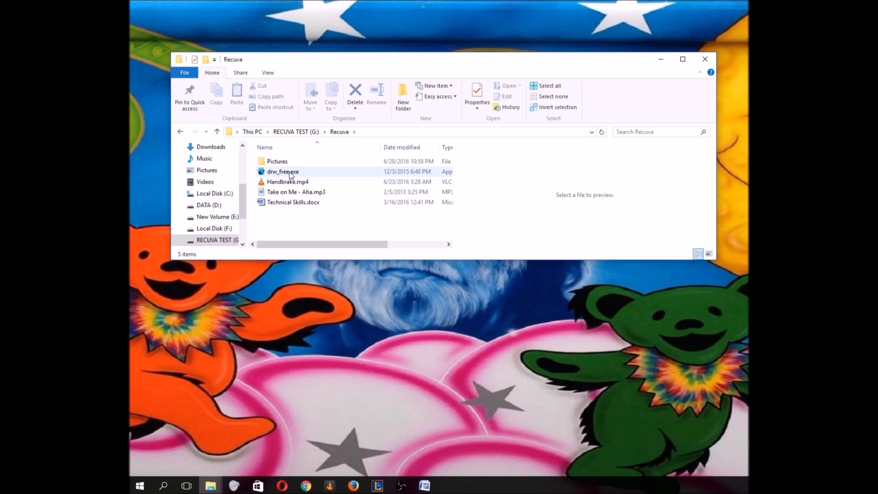
{"action": "left_click", "coordinate": [288, 182]}
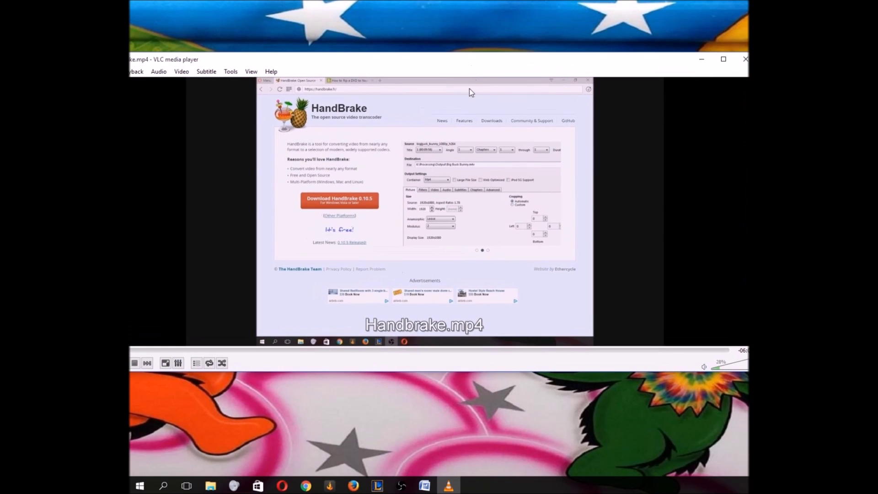
{"action": "left_click", "coordinate": [746, 59]}
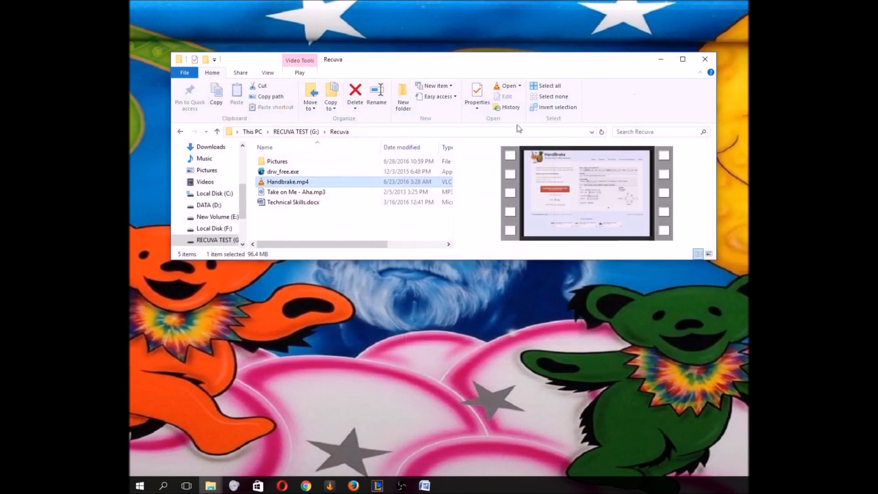
{"action": "double_click", "coordinate": [314, 193]}
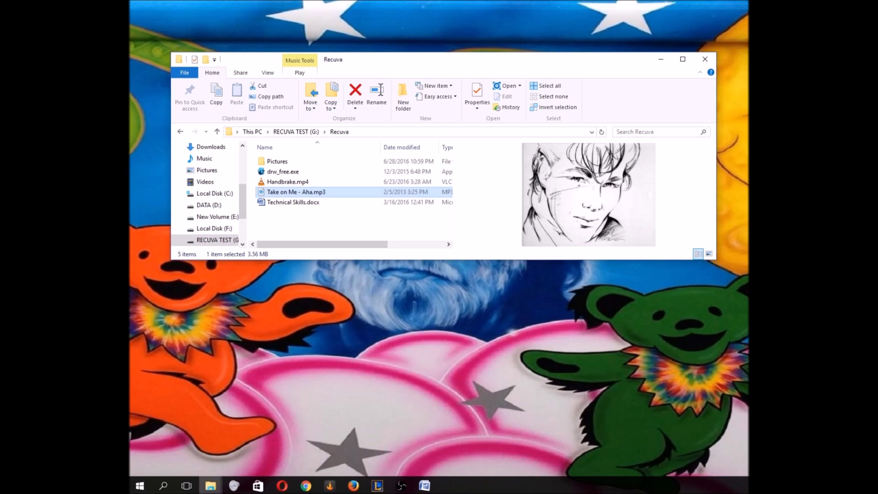
Step: Check that Technical Skills.docx opens in Word, close it, and open the Pictures folder
{"action": "double_click", "coordinate": [293, 204]}
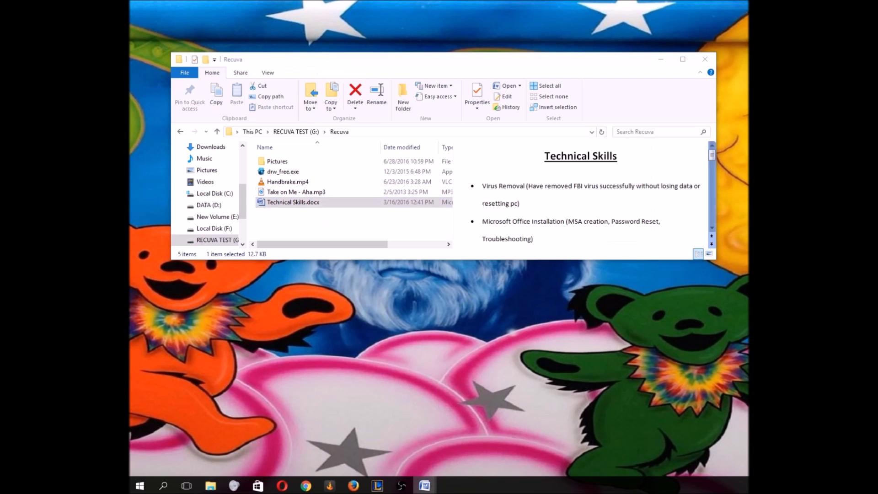
{"action": "left_click_drag", "start_coordinate": [220, 87], "coordinate": [436, 74]}
{"action": "left_click", "coordinate": [659, 69]}
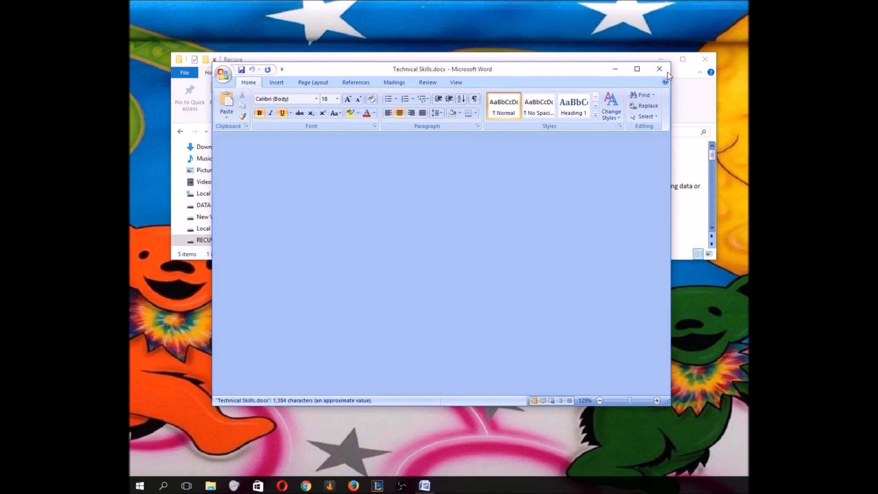
{"action": "left_click", "coordinate": [279, 163]}
{"action": "double_click", "coordinate": [282, 166]}
Step: View 100_3525.JPG and the next two photos in Photos, then close the viewer
{"action": "double_click", "coordinate": [284, 163]}
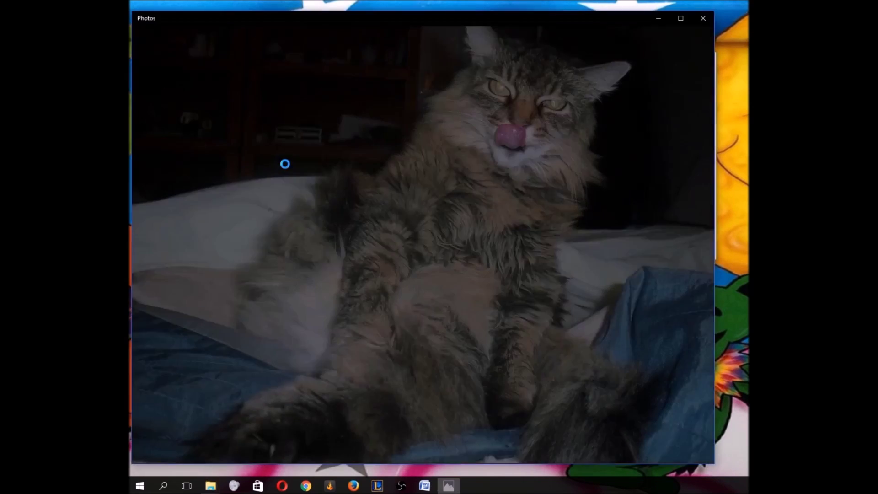
{"action": "key", "text": "Right"}
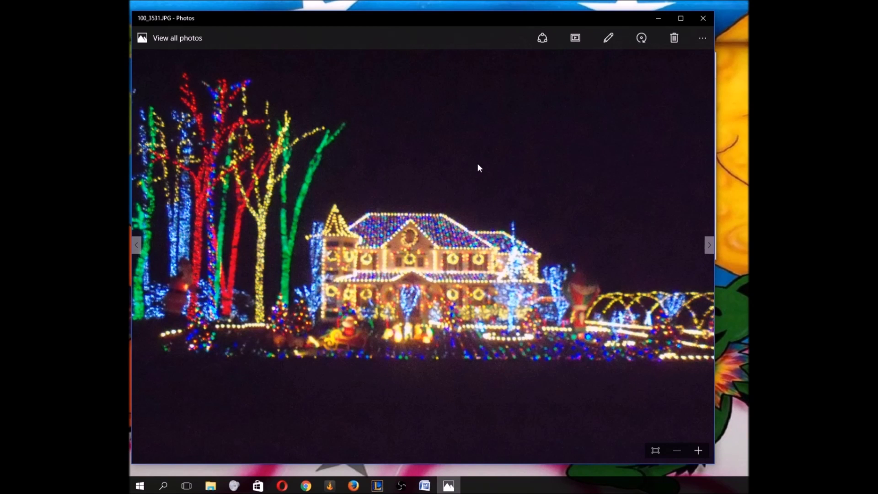
{"action": "key", "text": "Right"}
{"action": "key", "text": "Right"}
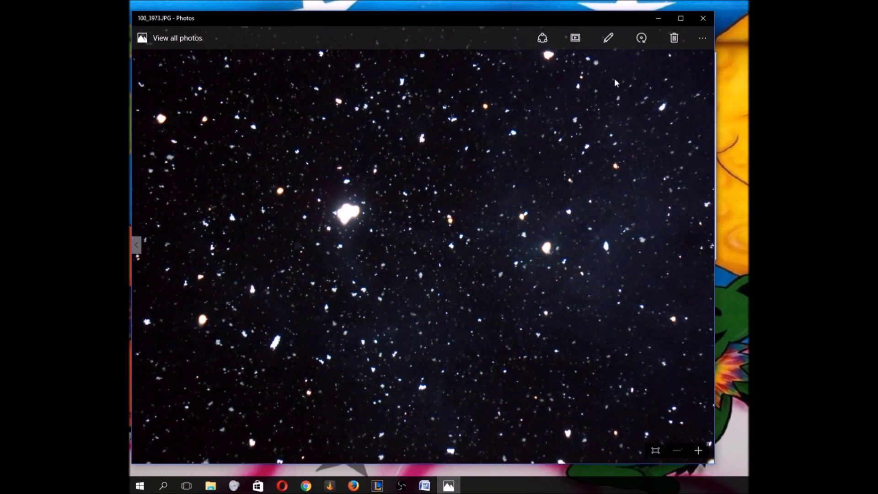
{"action": "left_click", "coordinate": [703, 18]}
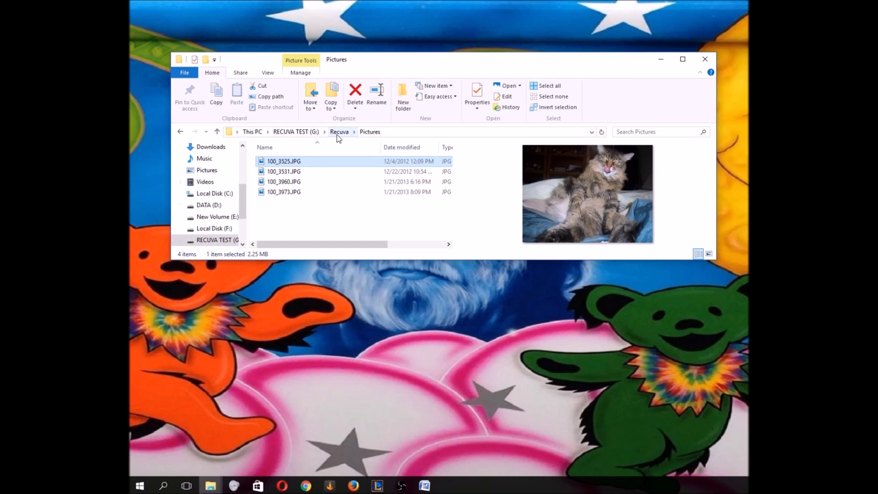
Step: Permanently delete the Recuva folder from RECUVA TEST (G:) and confirm the Recycle Bin is empty
{"action": "left_click", "coordinate": [338, 132]}
{"action": "left_click", "coordinate": [302, 132]}
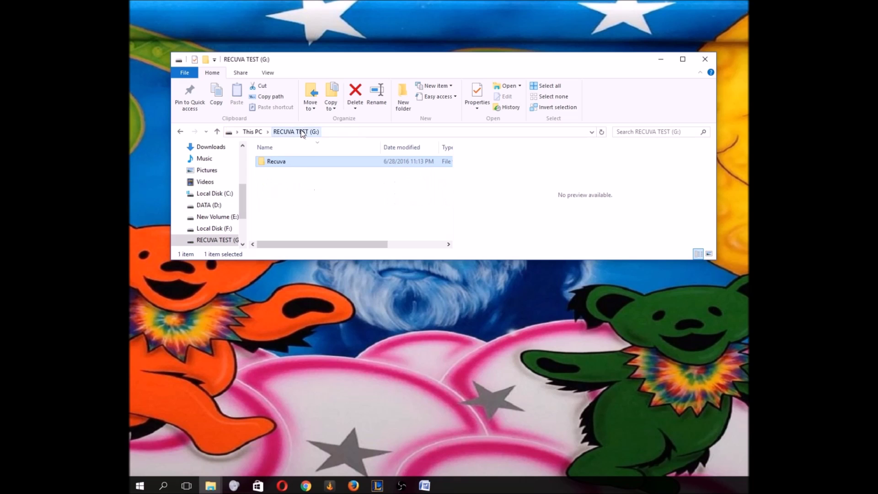
{"action": "right_click", "coordinate": [281, 164]}
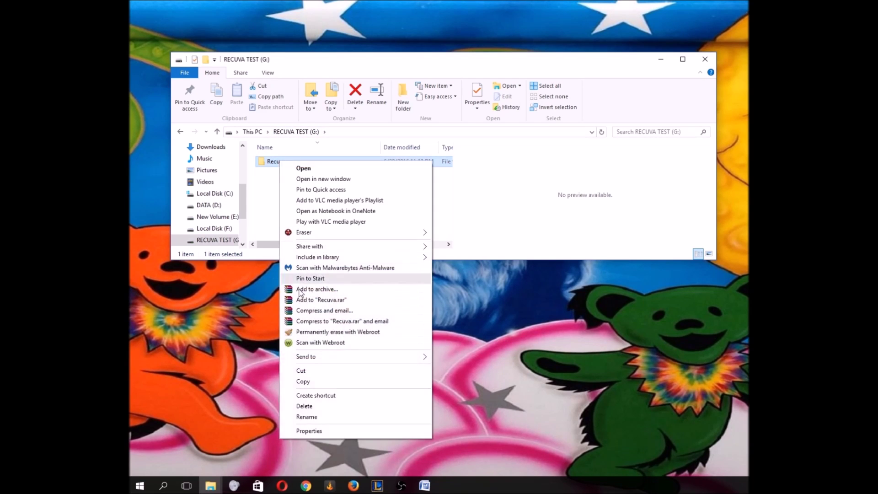
{"action": "left_click", "coordinate": [326, 406]}
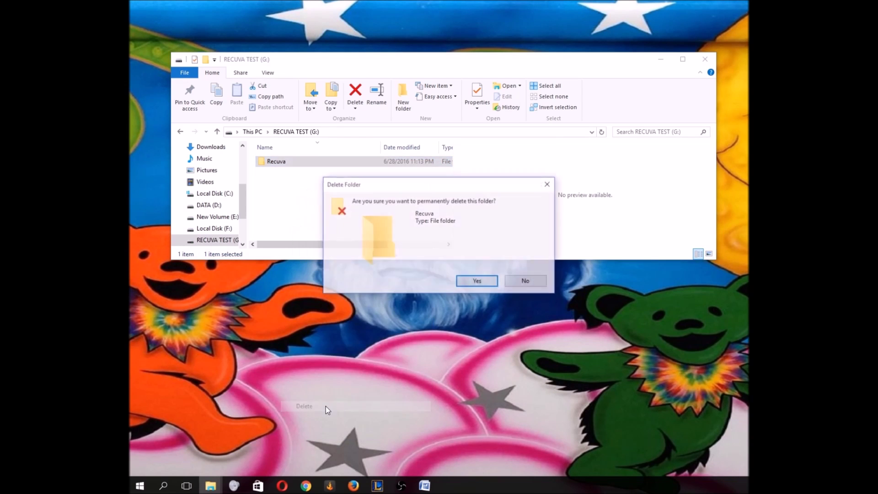
{"action": "left_click", "coordinate": [478, 283]}
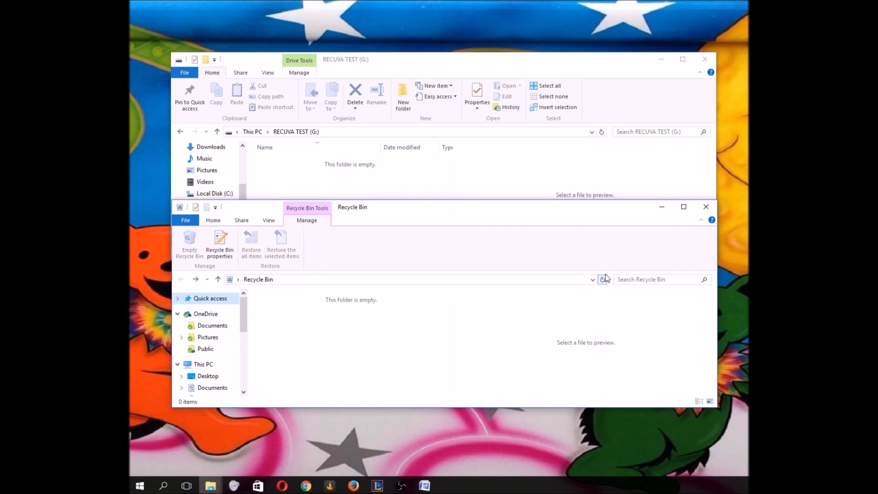
{"action": "left_click", "coordinate": [603, 282]}
{"action": "left_click", "coordinate": [705, 208]}
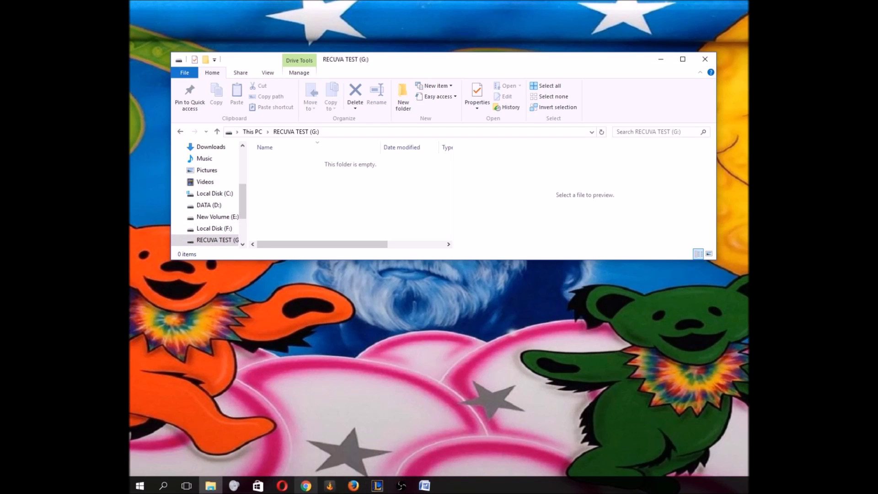
Step: Download the free Recuva installer from piriform.com/recuva and save it to Downloads
{"action": "left_click", "coordinate": [306, 485]}
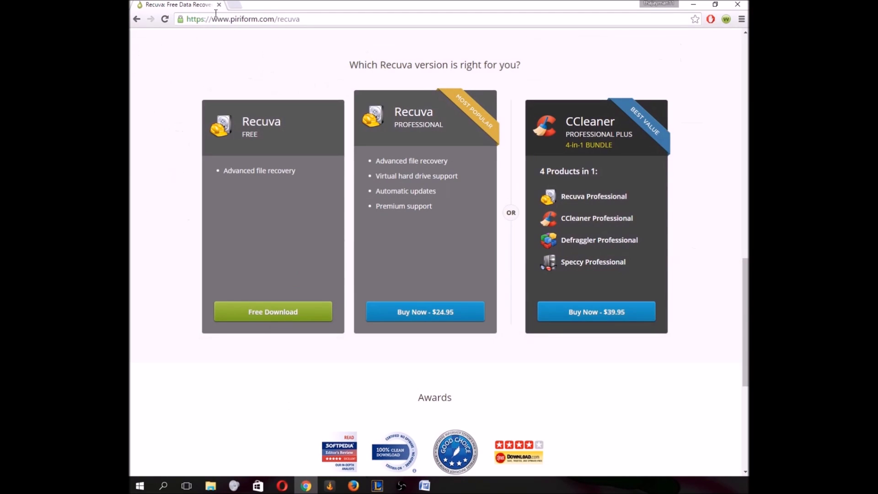
{"action": "left_click_drag", "start_coordinate": [187, 18], "coordinate": [328, 20]}
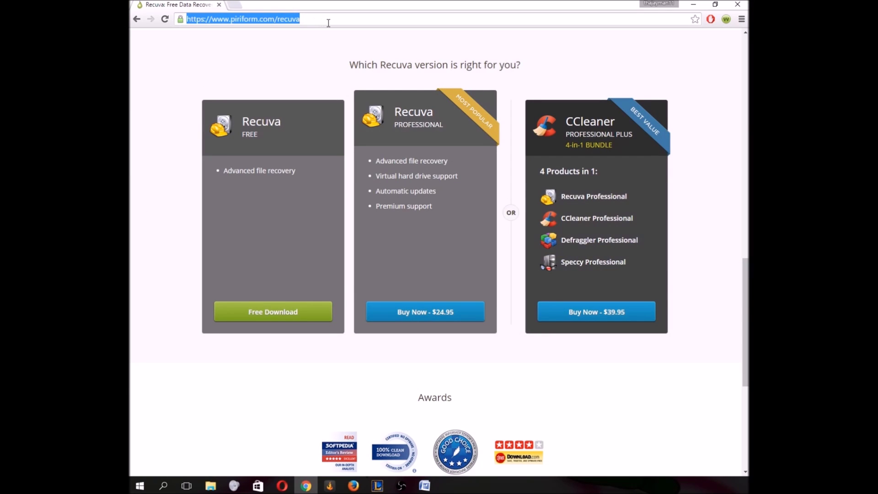
{"action": "left_click", "coordinate": [335, 14]}
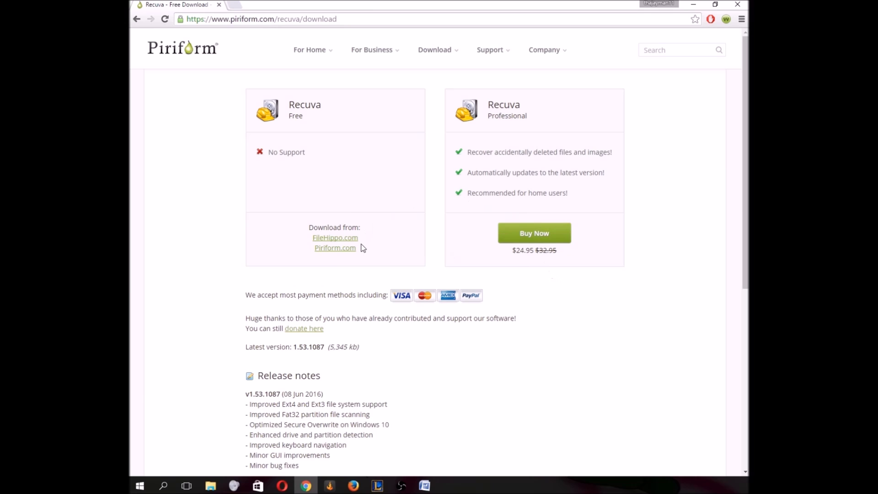
{"action": "left_click", "coordinate": [339, 249]}
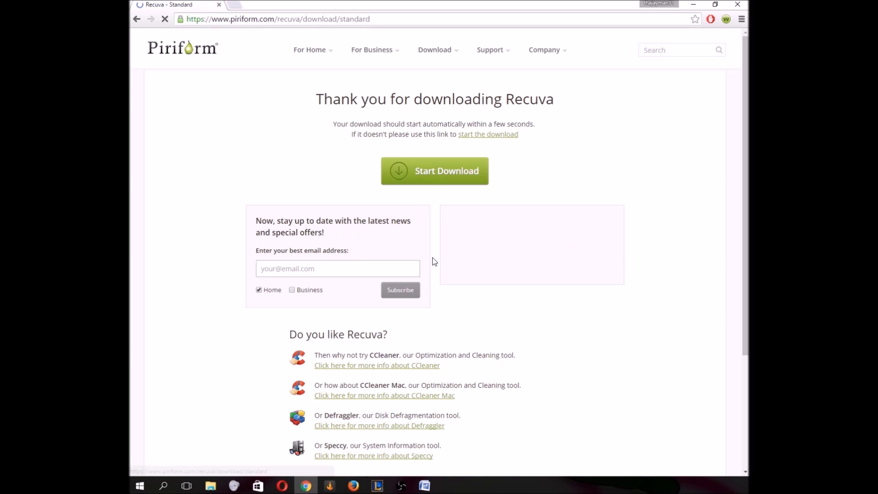
{"action": "left_click", "coordinate": [434, 169]}
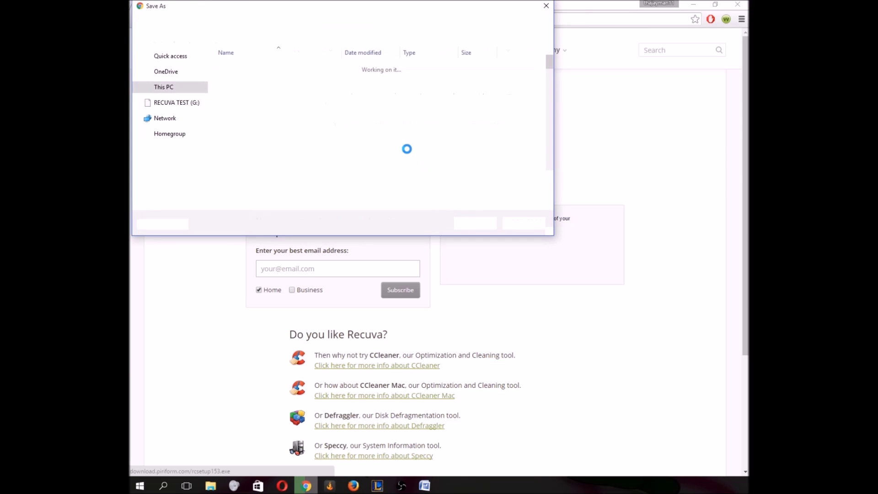
{"action": "key", "text": "Return"}
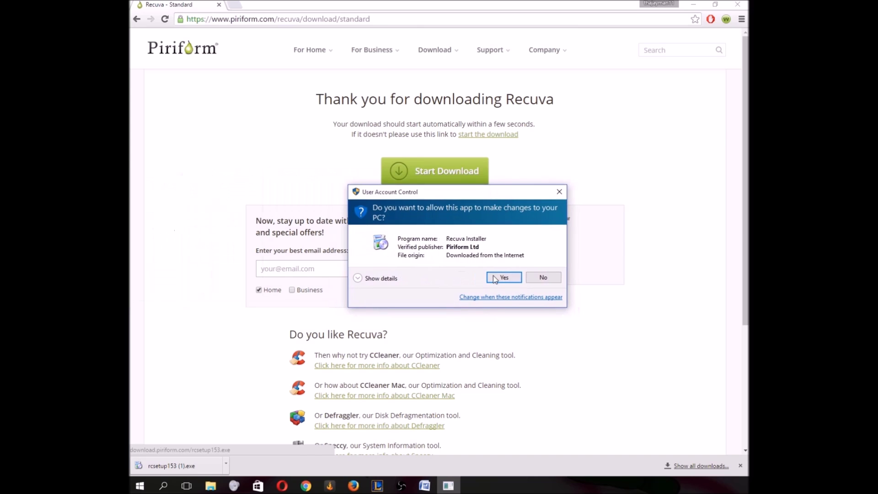
Step: Allow the installer, install Recuva v1.53 without release notes, and run Recuva
{"action": "left_click", "coordinate": [505, 276]}
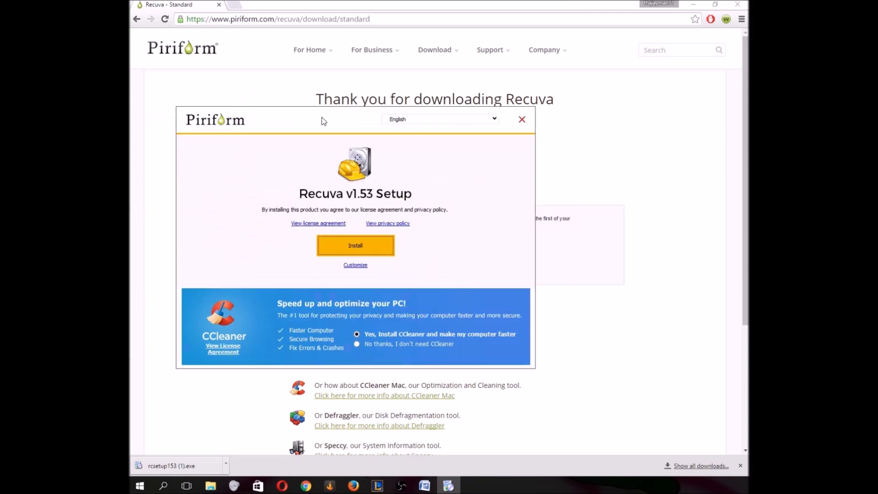
{"action": "left_click", "coordinate": [398, 246]}
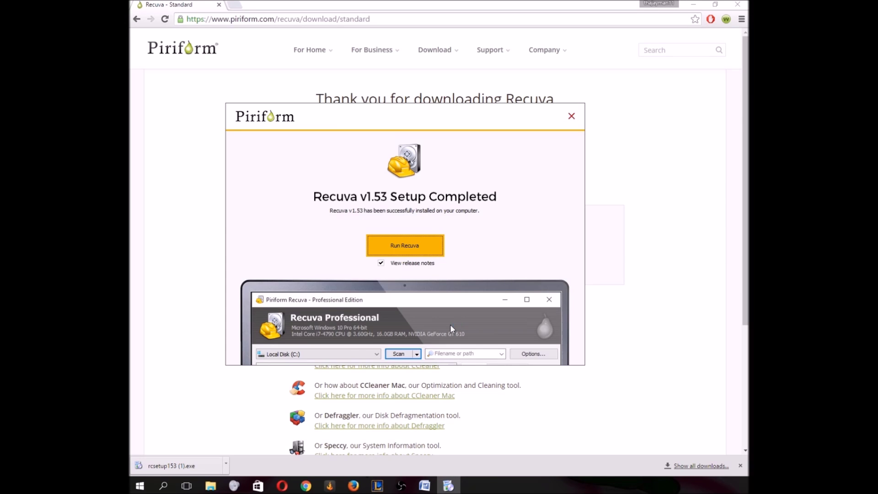
{"action": "left_click", "coordinate": [381, 263]}
{"action": "left_click", "coordinate": [419, 247]}
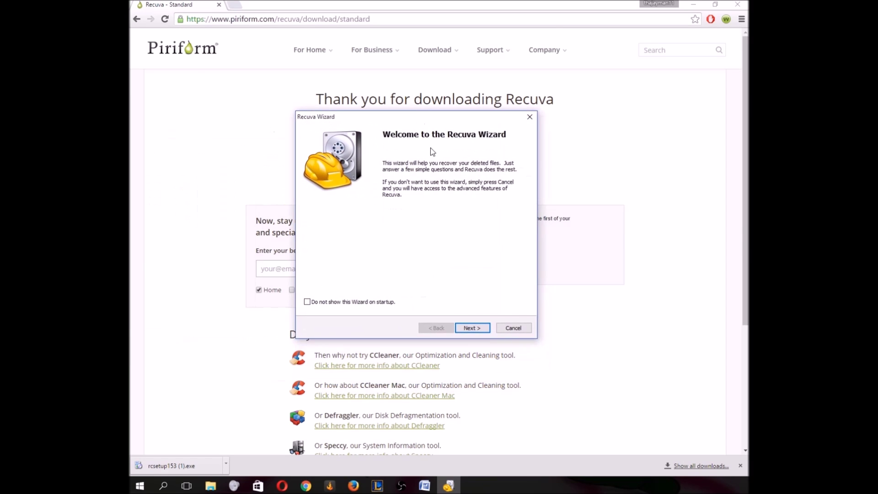
Step: Stop the wizard showing at startup and keep all file types selected
{"action": "left_click", "coordinate": [307, 302]}
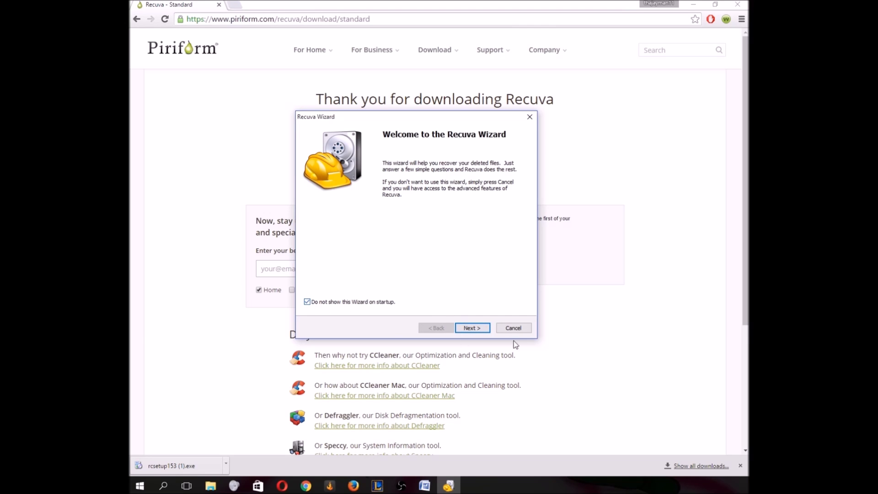
{"action": "left_click", "coordinate": [477, 329]}
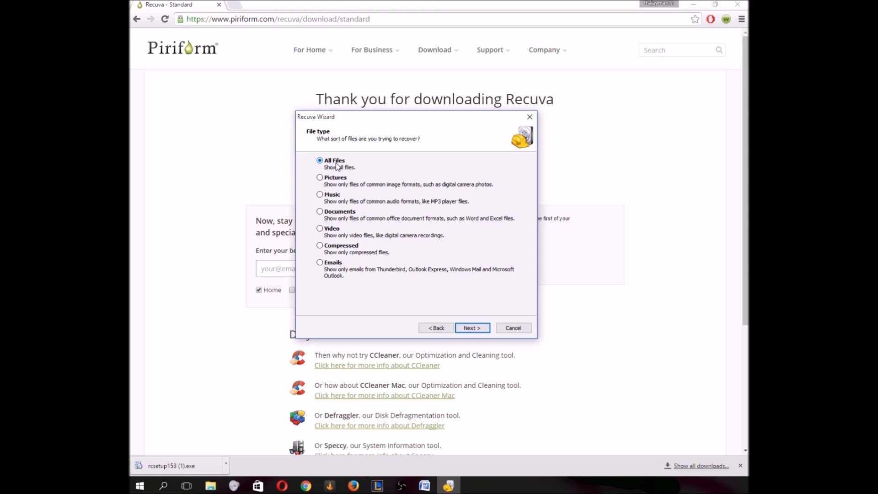
{"action": "left_click", "coordinate": [481, 329]}
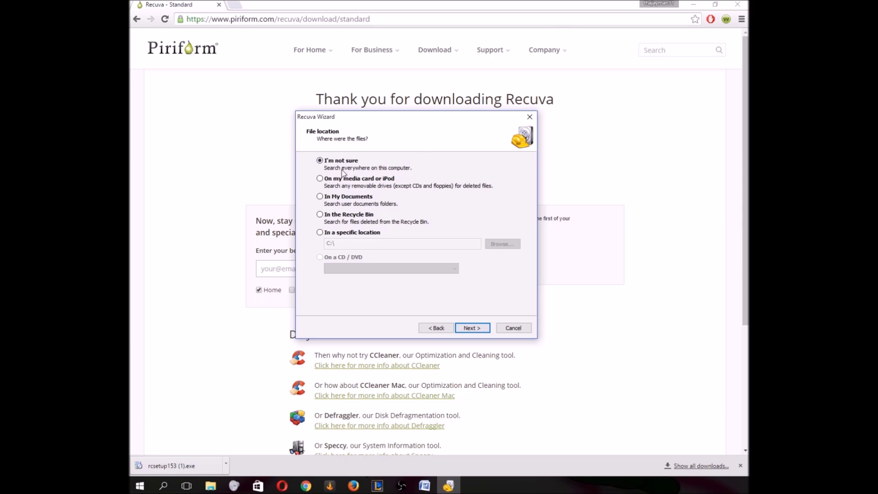
Step: Set the search location to the RECUVA TEST (G:) drive
{"action": "left_click", "coordinate": [320, 233]}
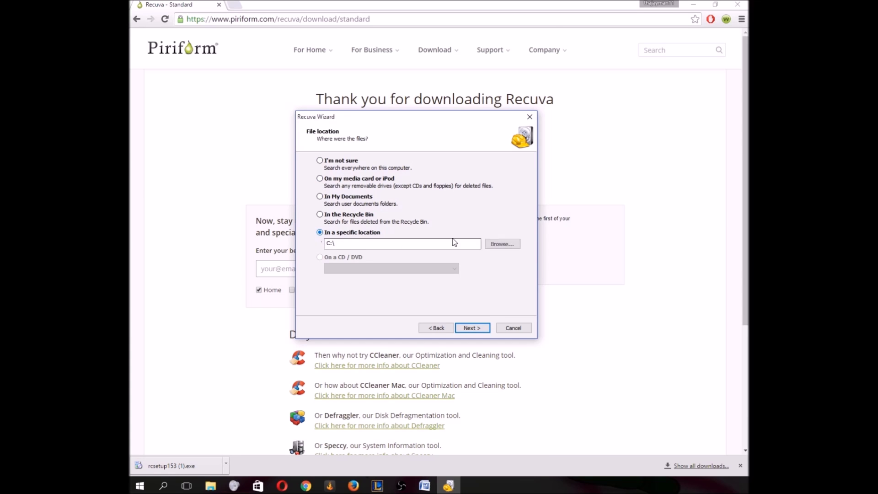
{"action": "left_click", "coordinate": [503, 245]}
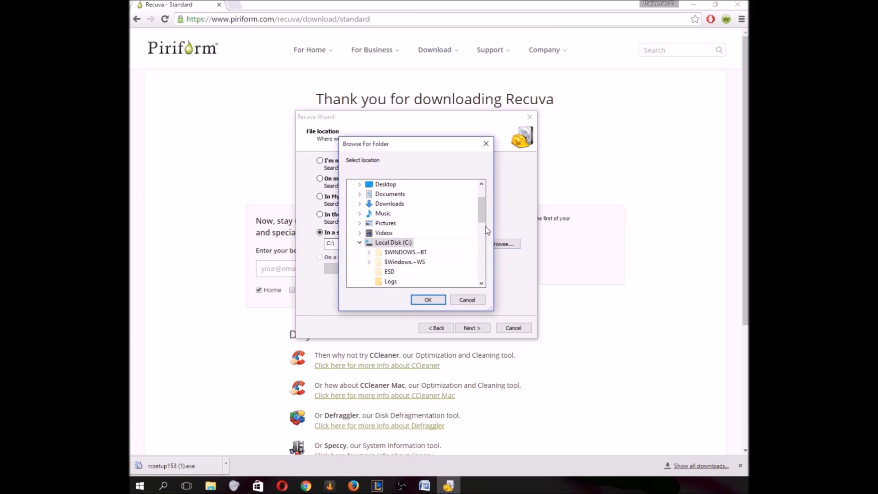
{"action": "left_click_drag", "start_coordinate": [484, 220], "coordinate": [485, 267]}
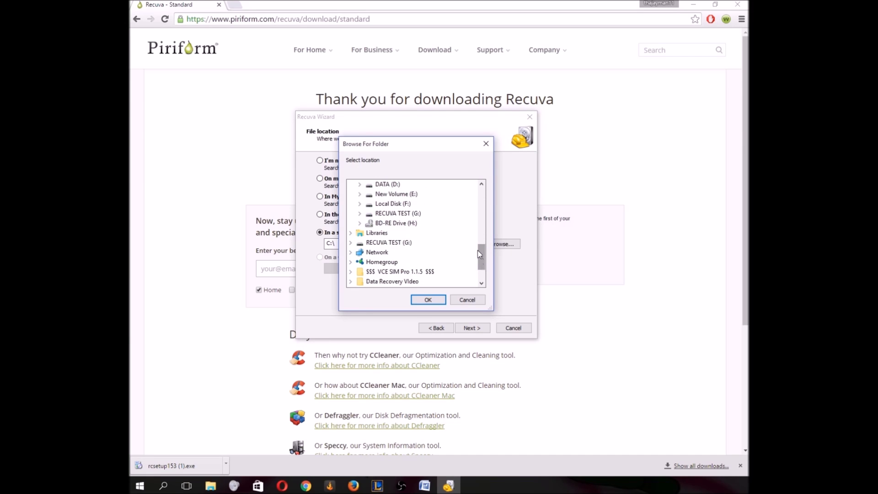
{"action": "left_click", "coordinate": [405, 214]}
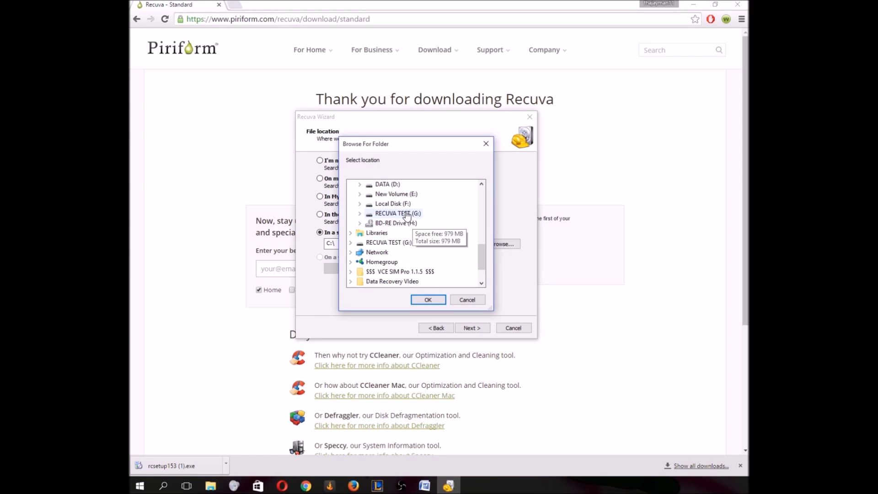
{"action": "left_click", "coordinate": [436, 301]}
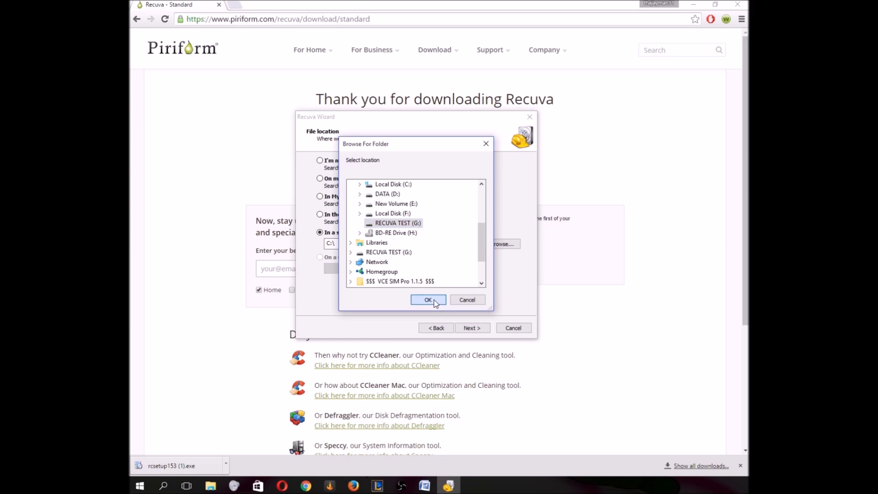
Step: Enable Deep Scan and start scanning G:
{"action": "left_click", "coordinate": [481, 329]}
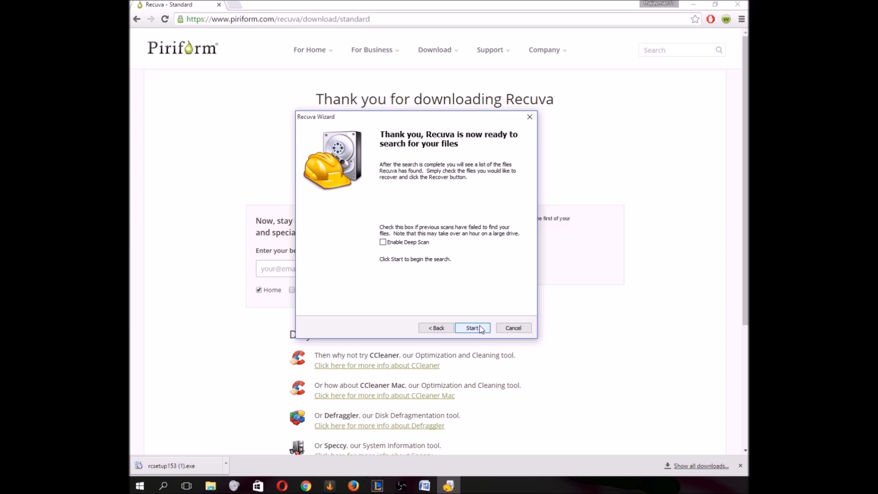
{"action": "left_click", "coordinate": [383, 242]}
{"action": "left_click", "coordinate": [479, 331]}
{"action": "left_click", "coordinate": [478, 331]}
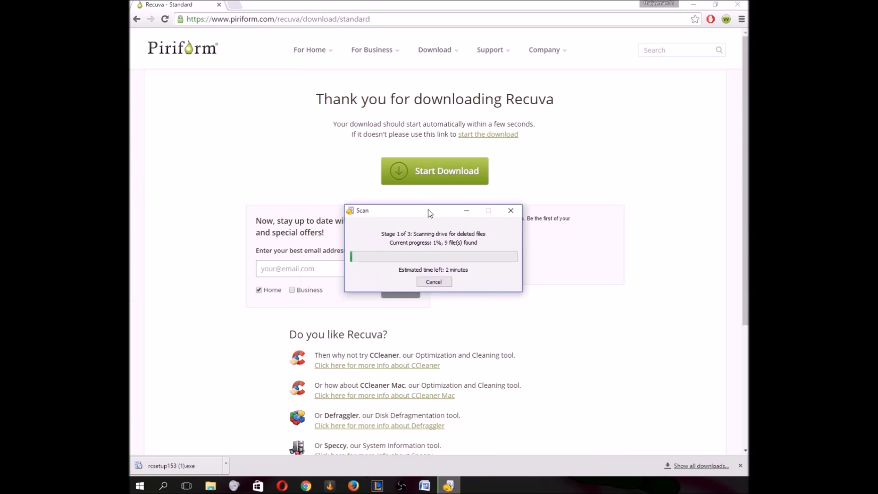
Step: Minimize Chrome and File Explorer and keep the scan window centred until the deep scan finishes
{"action": "left_click_drag", "start_coordinate": [428, 212], "coordinate": [608, 110]}
{"action": "left_click", "coordinate": [694, 5]}
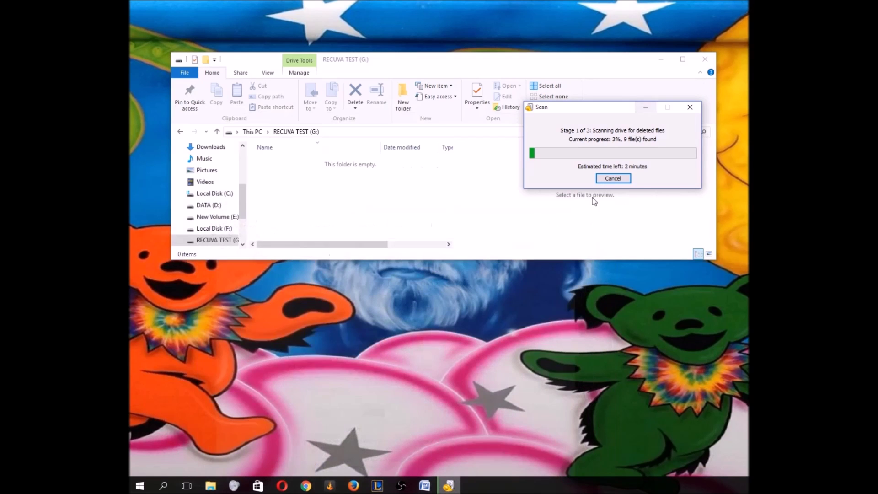
{"action": "left_click", "coordinate": [661, 60]}
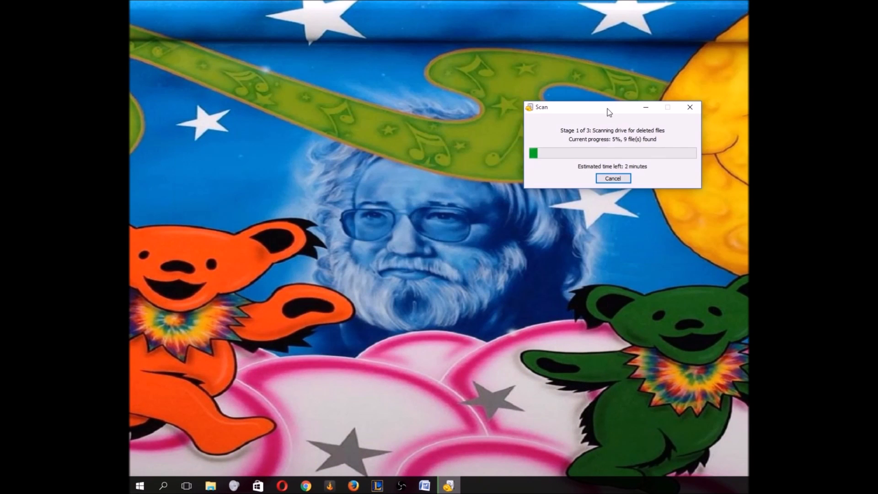
{"action": "left_click_drag", "start_coordinate": [607, 110], "coordinate": [438, 160]}
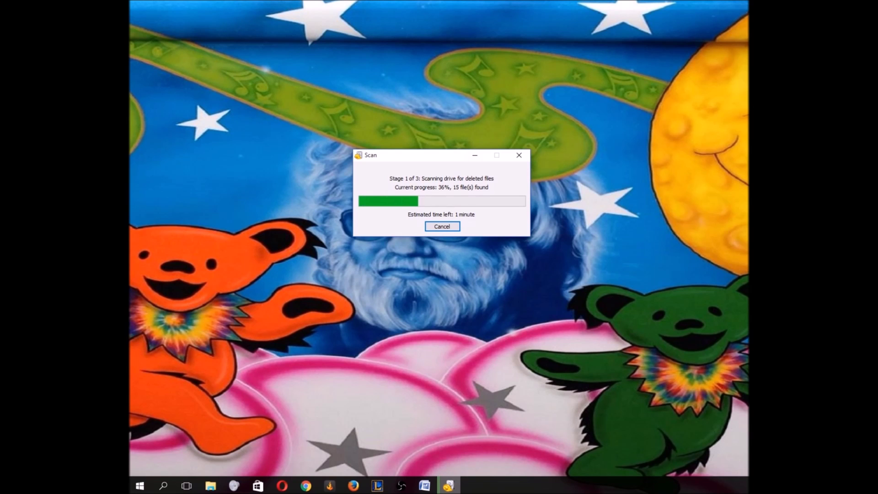
{"action": "key", "text": "alt+Tab"}
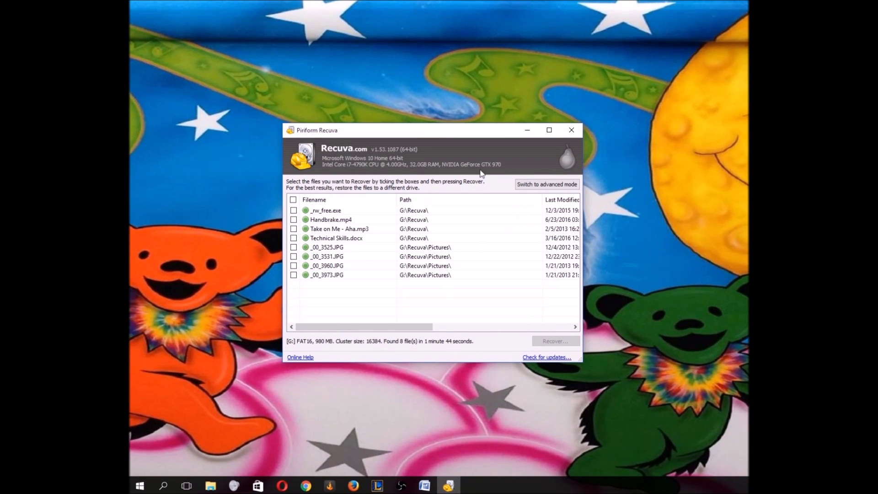
Step: Inspect the found results: _rw_free.exe, Handbrake.mp4, Take on Me - Aha.mp3, Technical Skills.docx and the JPGs
{"action": "left_click", "coordinate": [328, 212]}
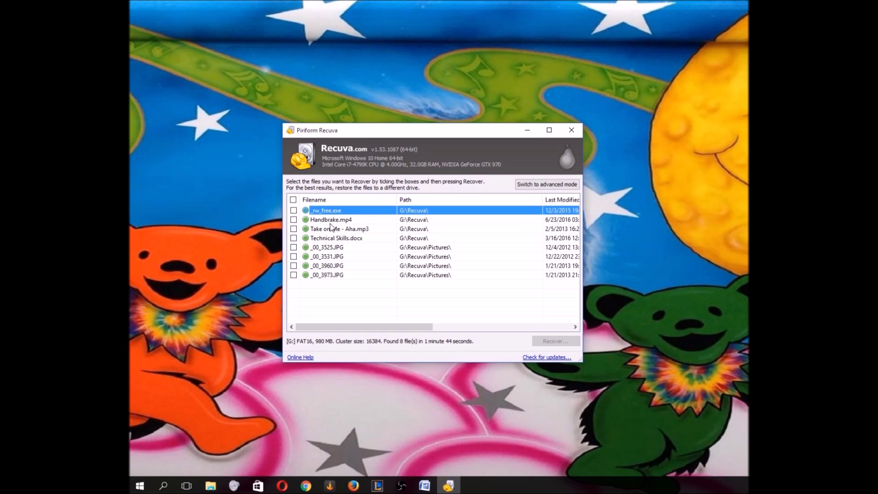
{"action": "left_click", "coordinate": [332, 220]}
{"action": "left_click", "coordinate": [336, 229]}
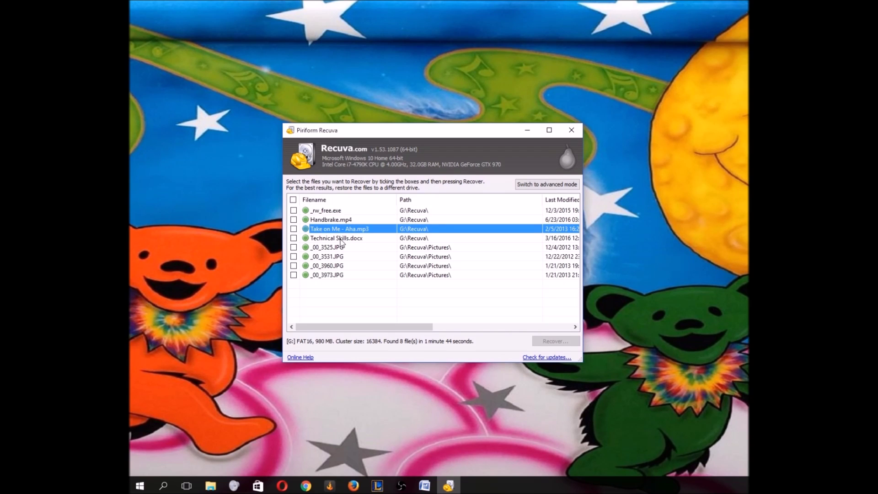
{"action": "left_click", "coordinate": [341, 240]}
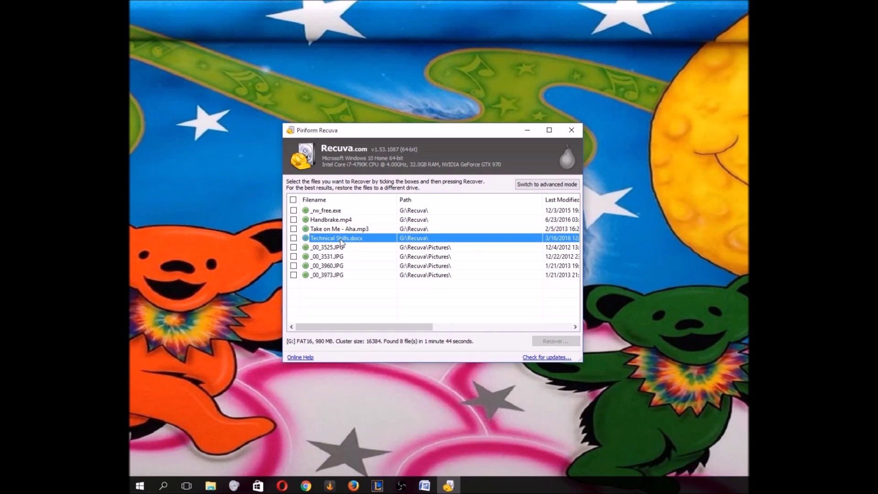
{"action": "left_click", "coordinate": [329, 248]}
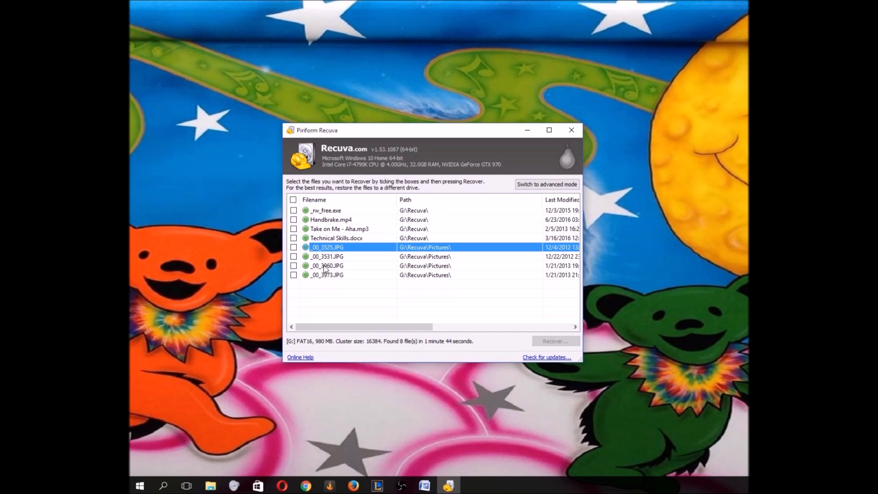
{"action": "left_click", "coordinate": [326, 257]}
{"action": "left_click", "coordinate": [326, 266]}
{"action": "left_click", "coordinate": [331, 284]}
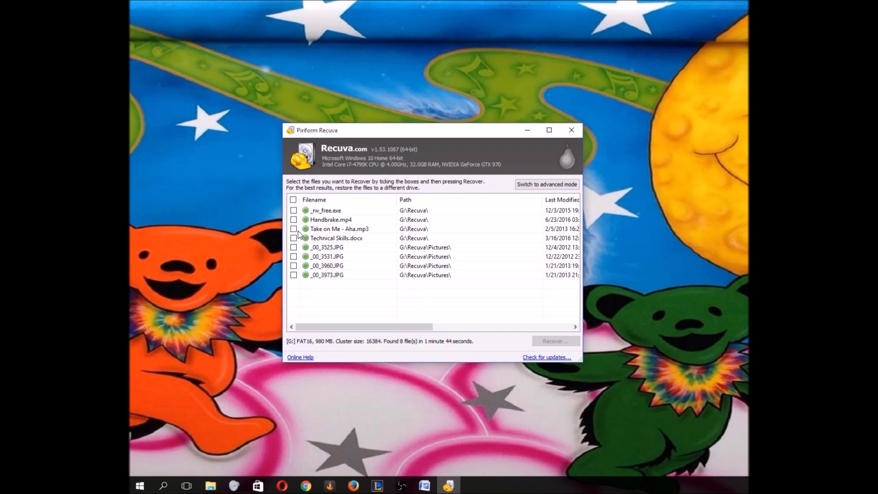
Step: Tick _rw_free.exe and Handbrake.mp4, then use the header checkbox to select all eight files
{"action": "left_click", "coordinate": [294, 211]}
{"action": "left_click", "coordinate": [294, 220]}
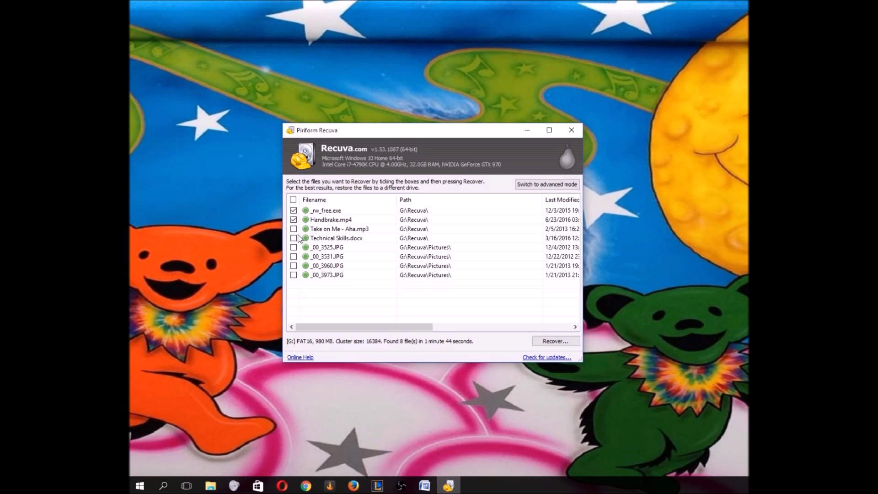
{"action": "left_click", "coordinate": [294, 199]}
{"action": "left_click", "coordinate": [562, 346]}
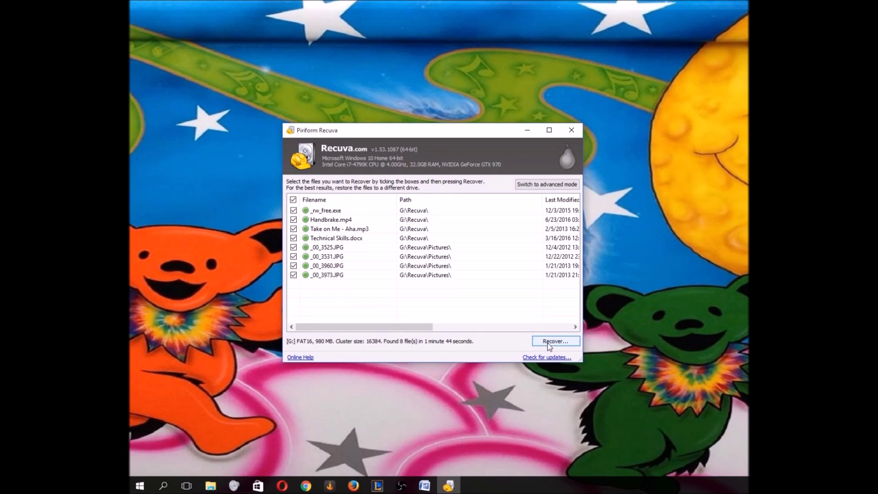
Step: Recover the eight marked files to the Desktop and dismiss the Operation completed summary
{"action": "left_click", "coordinate": [550, 346]}
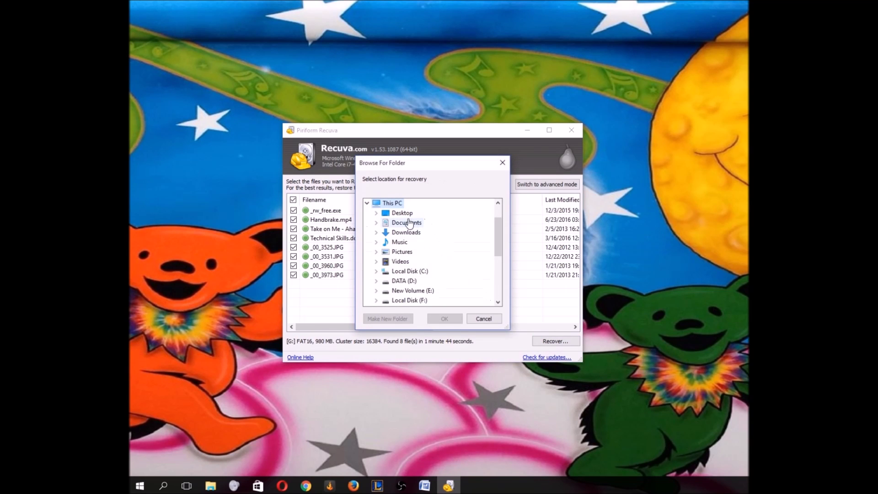
{"action": "double_click", "coordinate": [402, 213]}
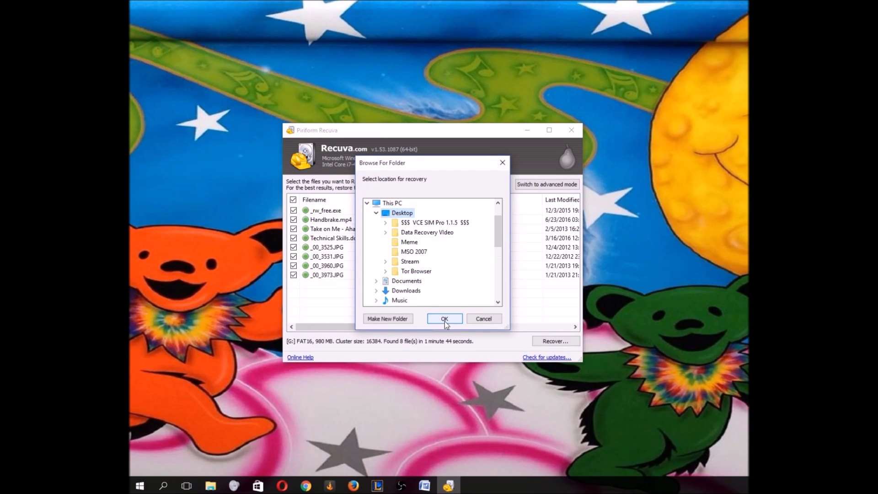
{"action": "left_click", "coordinate": [444, 318]}
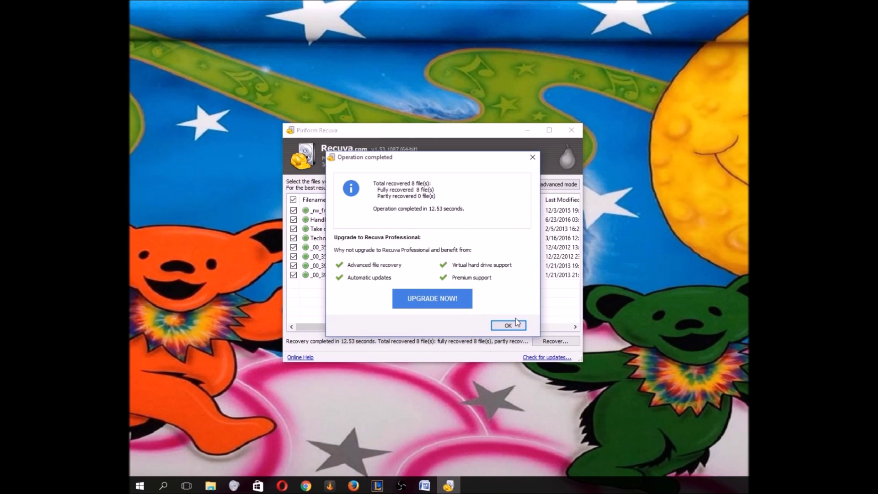
{"action": "left_click", "coordinate": [513, 325]}
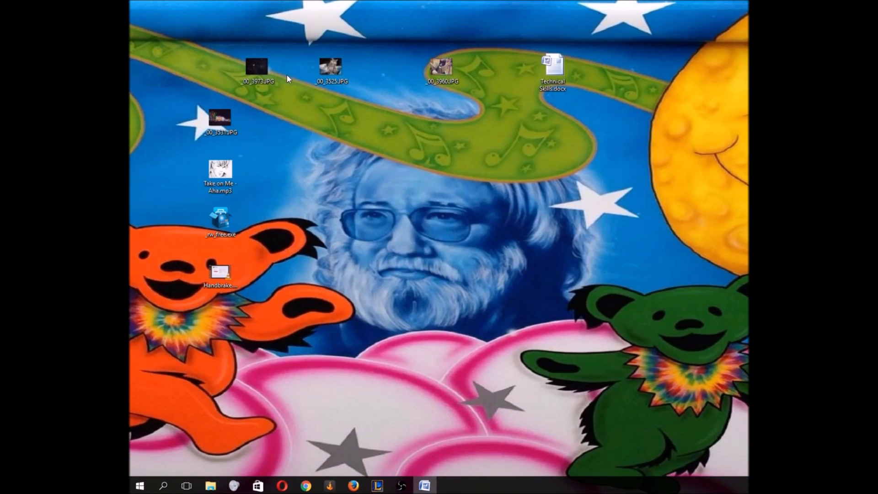
Step: Open and close the recovered photos _00_3973.JPG, _00_3525.JPG and _00_3960.JPG
{"action": "double_click", "coordinate": [267, 74]}
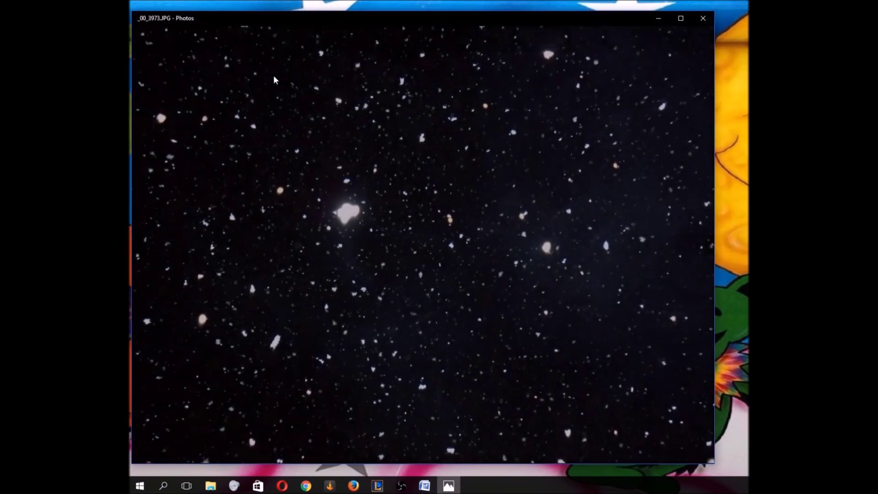
{"action": "left_click", "coordinate": [703, 18]}
{"action": "left_click", "coordinate": [347, 69]}
{"action": "double_click", "coordinate": [347, 67]}
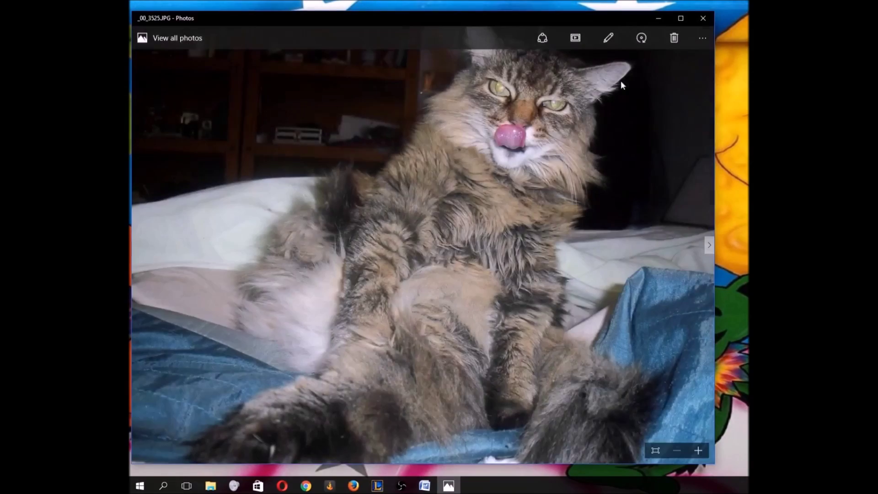
{"action": "left_click", "coordinate": [703, 18]}
{"action": "double_click", "coordinate": [433, 64]}
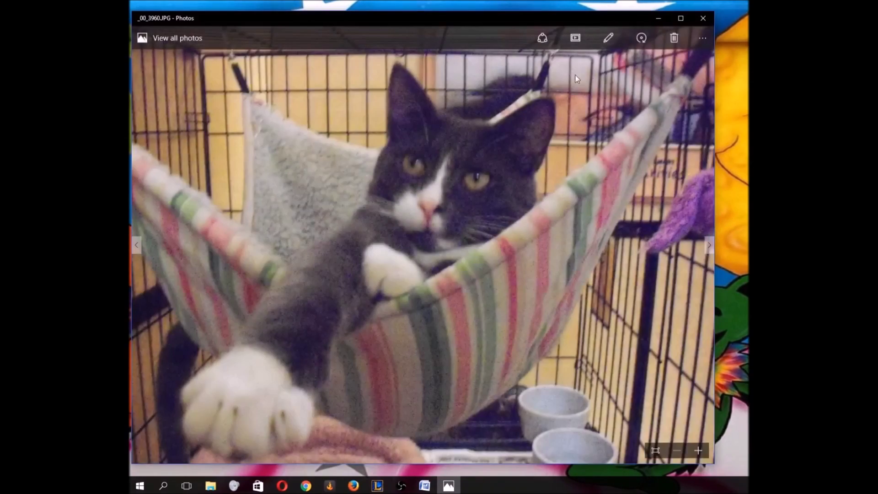
{"action": "left_click", "coordinate": [703, 18]}
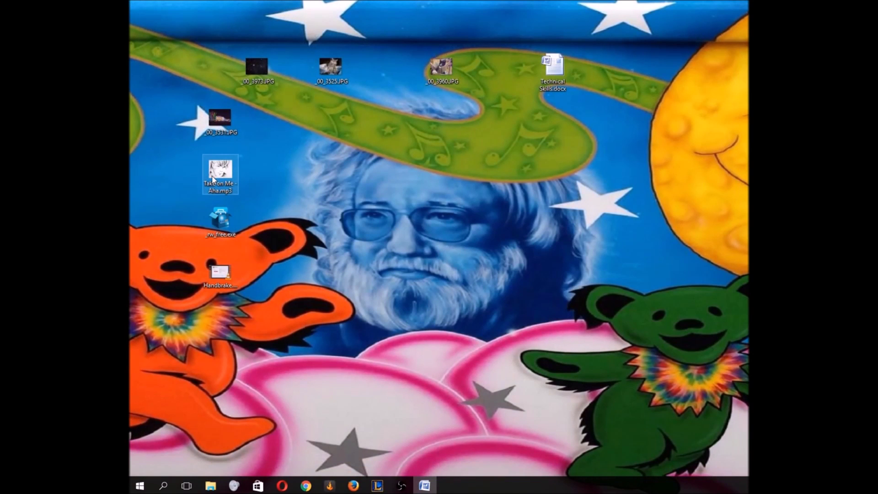
Step: Play the recovered Take on Me - Aha.mp3 and Handbrake.mp4, then close the video player
{"action": "double_click", "coordinate": [213, 179]}
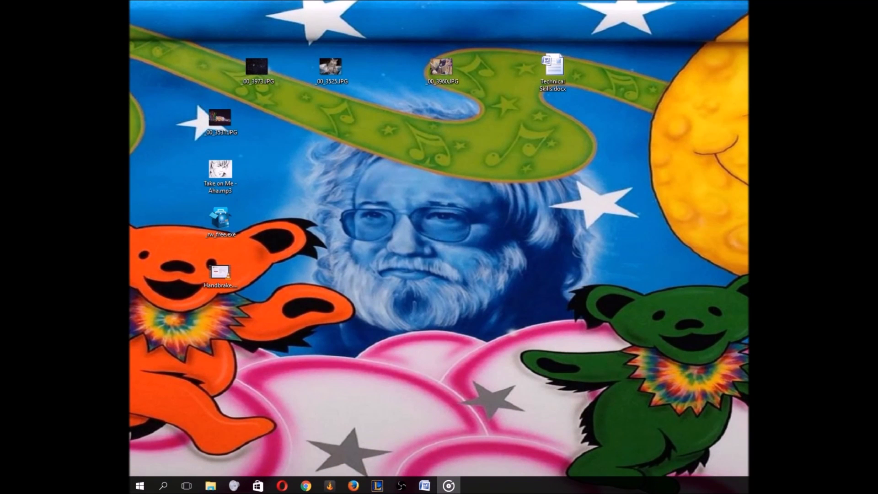
{"action": "double_click", "coordinate": [219, 273]}
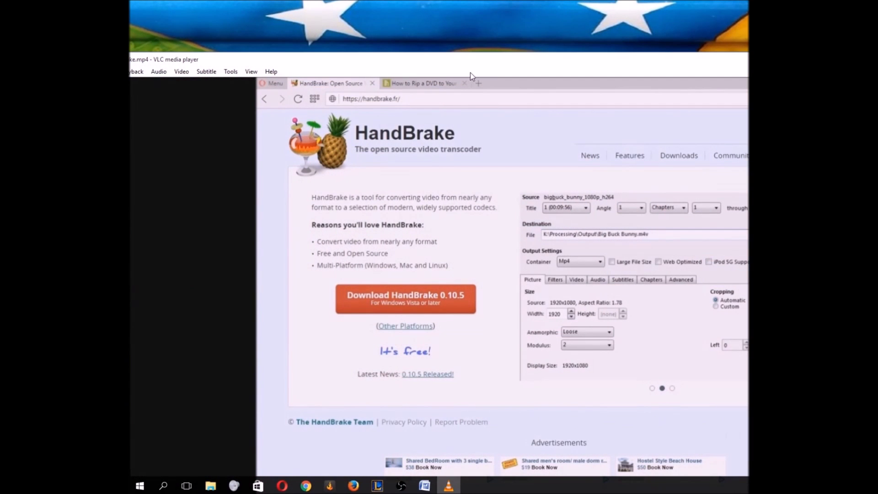
{"action": "left_click_drag", "start_coordinate": [442, 63], "coordinate": [145, 38]}
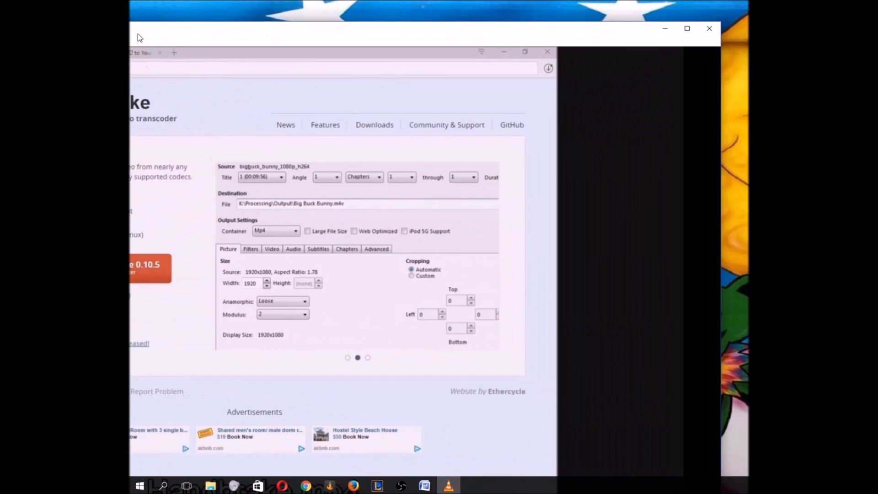
{"action": "left_click", "coordinate": [717, 31]}
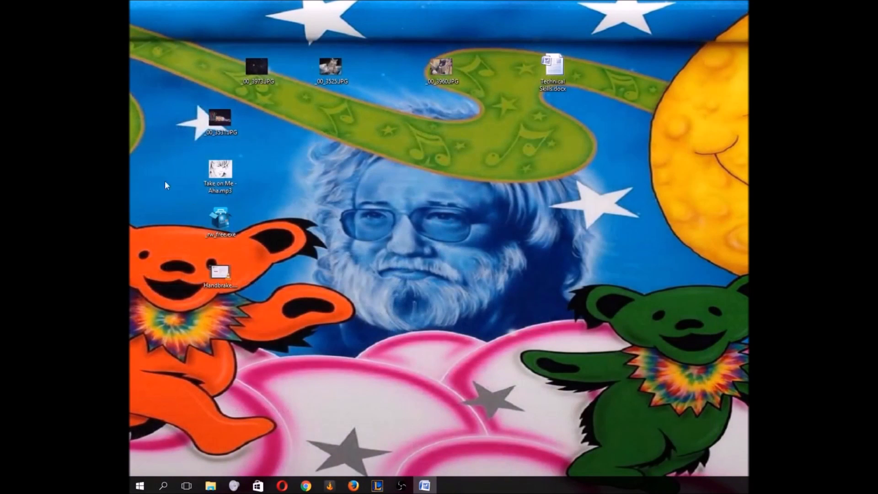
Step: Run the recovered _rw_free.exe and decline its permission prompt
{"action": "double_click", "coordinate": [226, 226]}
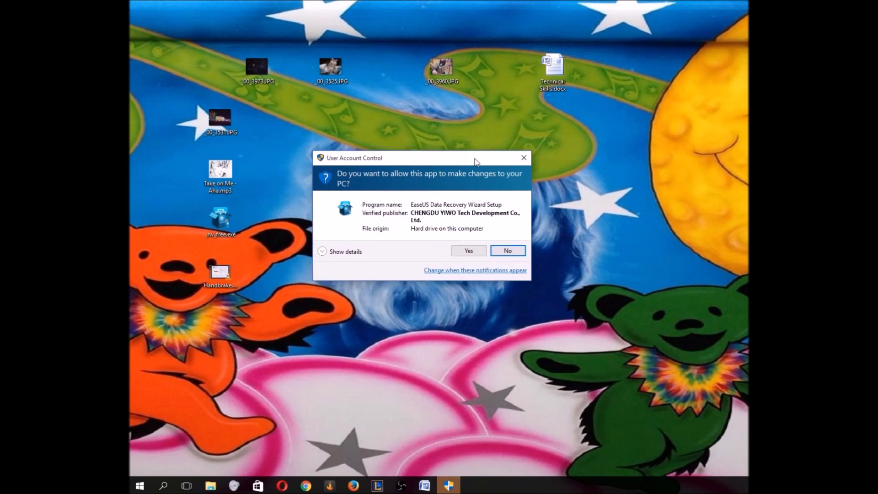
{"action": "left_click_drag", "start_coordinate": [475, 161], "coordinate": [497, 160]}
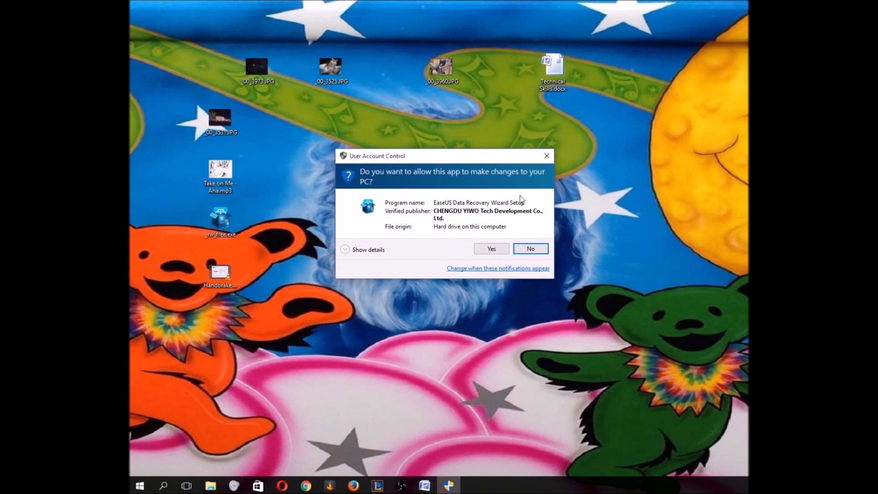
{"action": "left_click", "coordinate": [530, 250]}
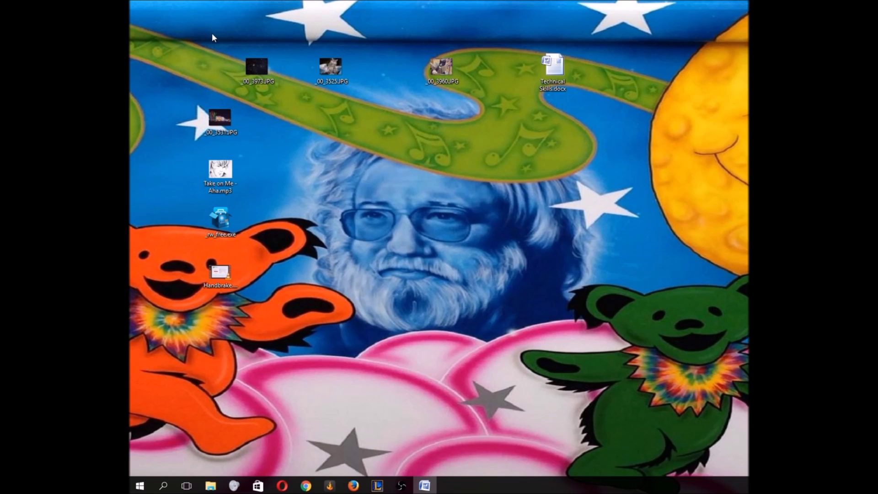
Step: Delete the eight test files from the desktop and empty the Recycle Bin
{"action": "left_click_drag", "start_coordinate": [194, 39], "coordinate": [594, 308]}
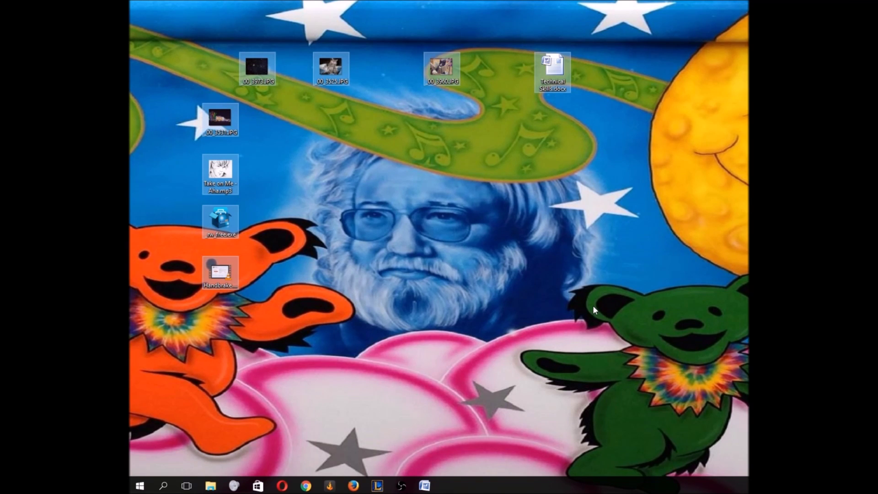
{"action": "key", "text": "Delete"}
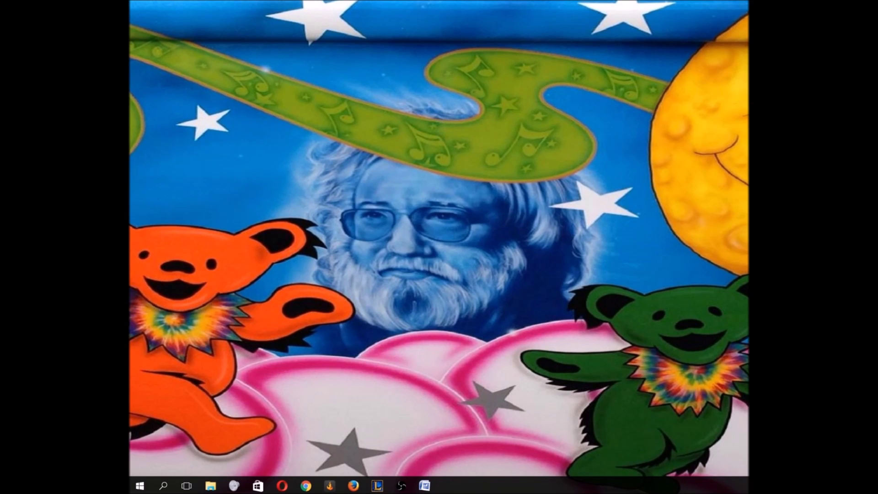
{"action": "left_click", "coordinate": [234, 486]}
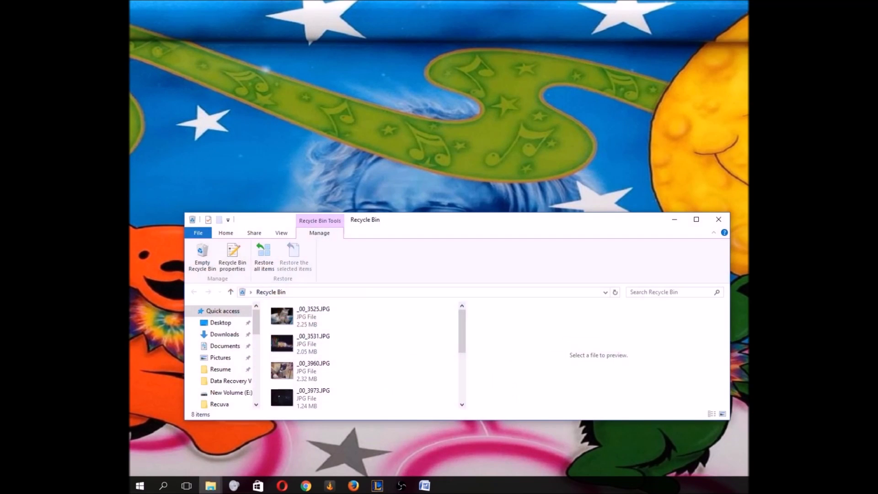
{"action": "left_click", "coordinate": [202, 256]}
{"action": "left_click", "coordinate": [478, 250]}
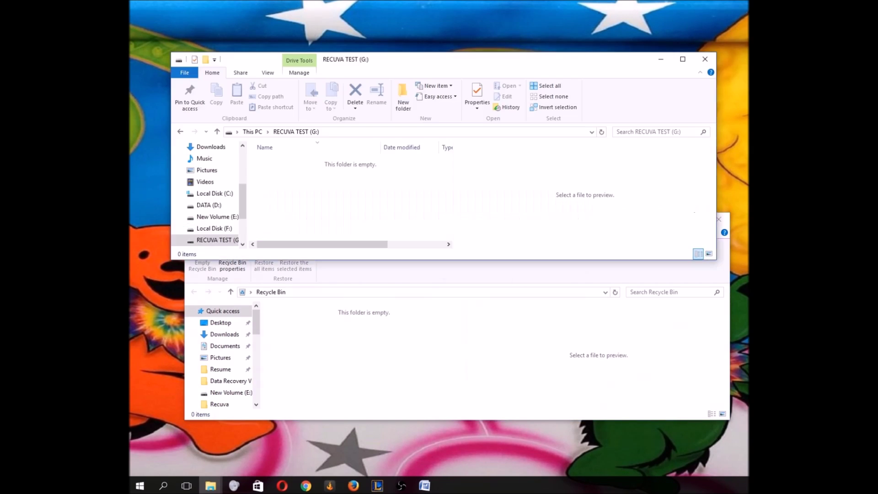
Step: Copy the Recuva folder from Data Recovery Video onto RECUVA TEST (G:) and open the copy
{"action": "left_click_drag", "start_coordinate": [558, 61], "coordinate": [578, 10]}
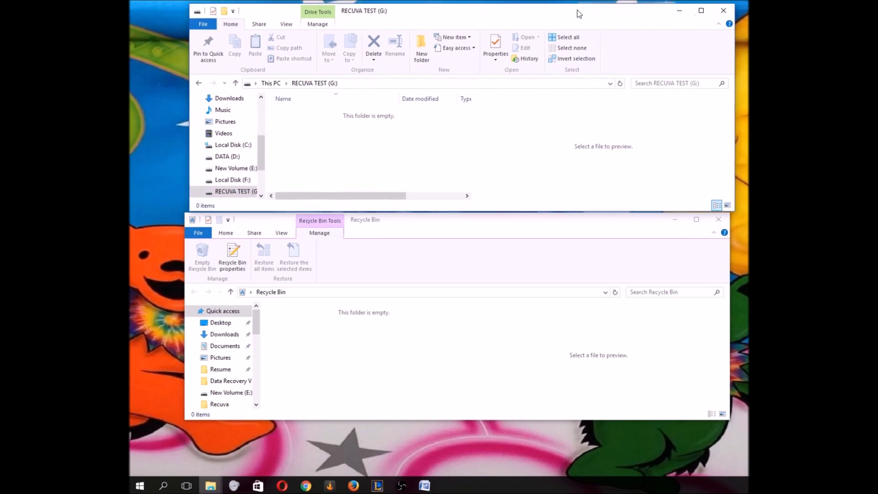
{"action": "left_click_drag", "start_coordinate": [534, 225], "coordinate": [531, 257]}
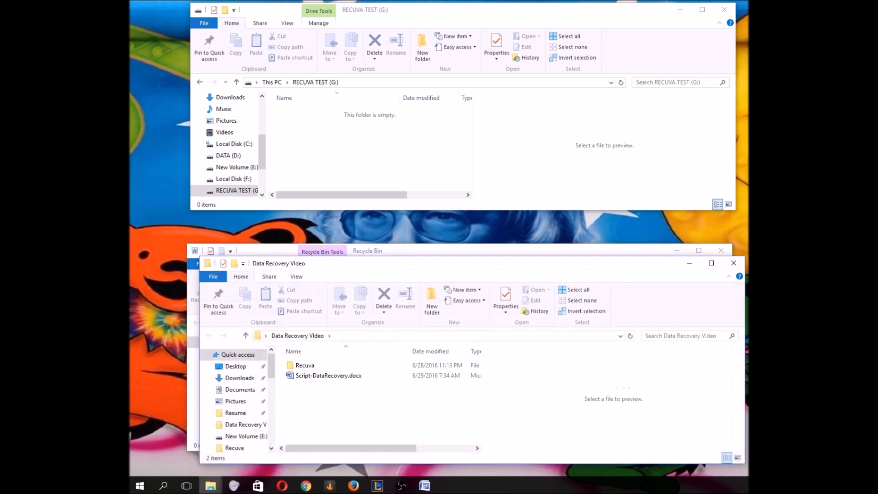
{"action": "right_click", "coordinate": [298, 366]}
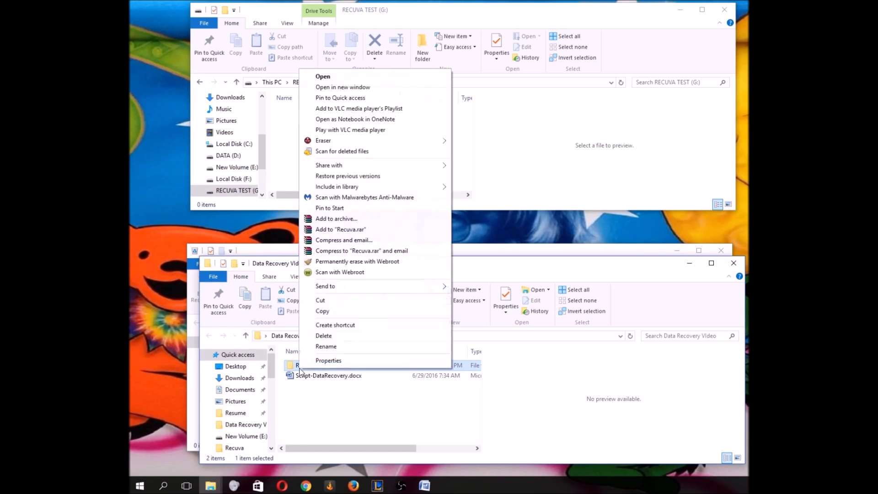
{"action": "left_click", "coordinate": [331, 314]}
{"action": "right_click", "coordinate": [342, 137]}
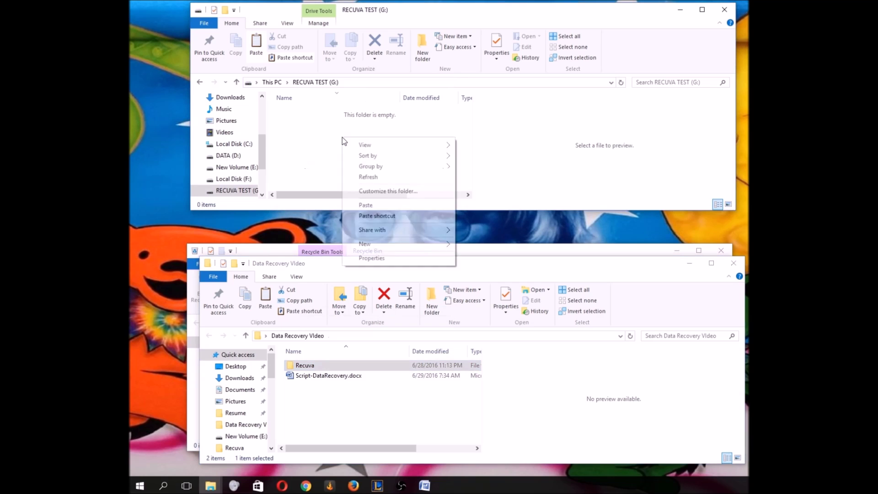
{"action": "left_click", "coordinate": [373, 202]}
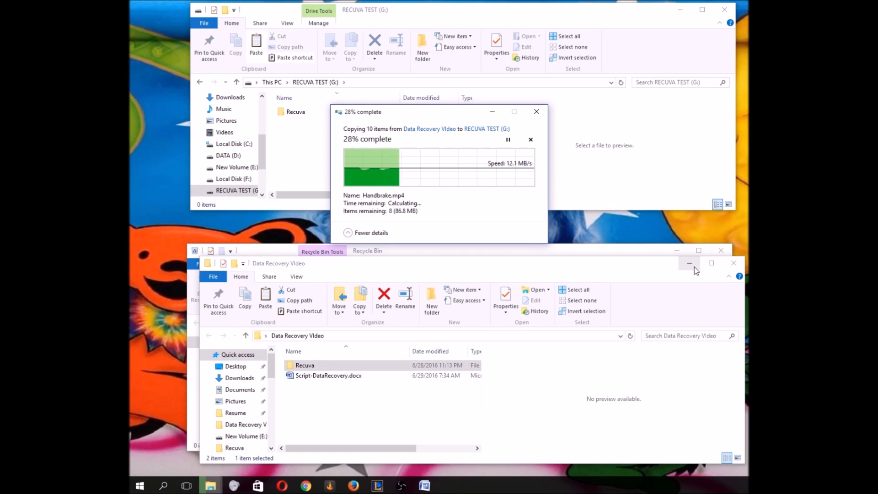
{"action": "left_click", "coordinate": [733, 263]}
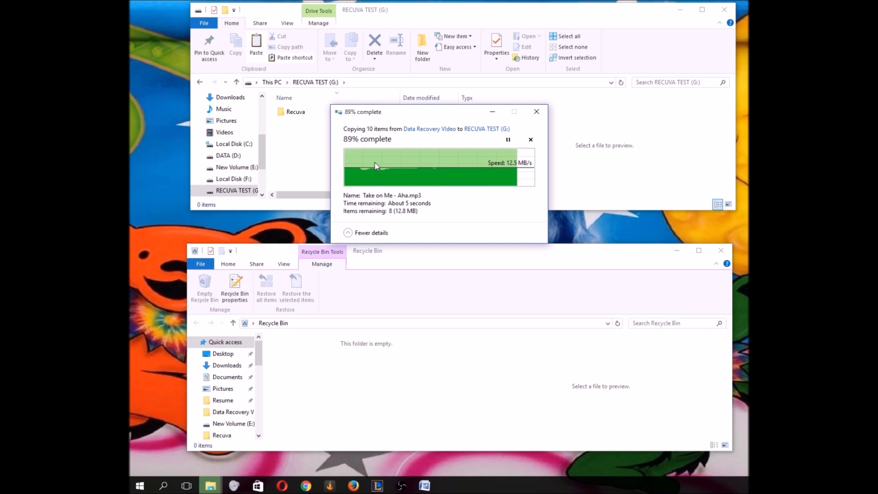
{"action": "double_click", "coordinate": [304, 115]}
Step: Open the Pictures folder and view 100_3525.JPG and the other photos in Photos
{"action": "double_click", "coordinate": [296, 112]}
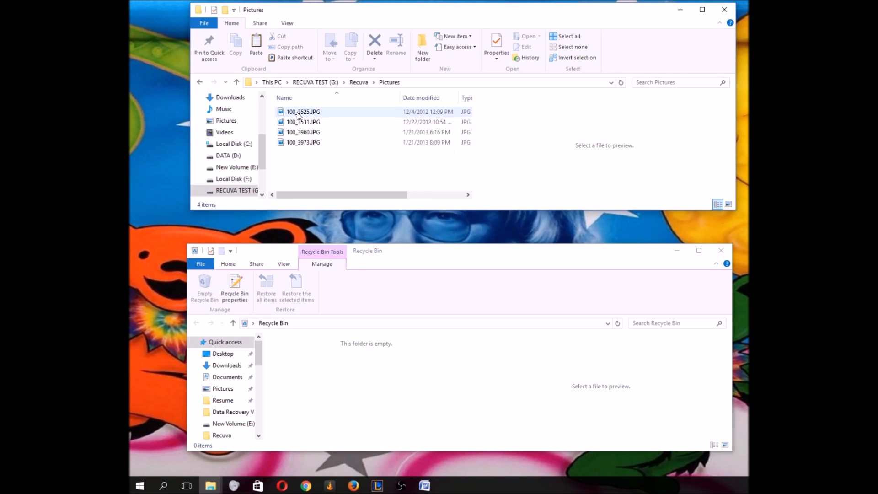
{"action": "double_click", "coordinate": [300, 112]}
{"action": "key", "text": "Right"}
{"action": "key", "text": "Right"}
{"action": "key", "text": "Right"}
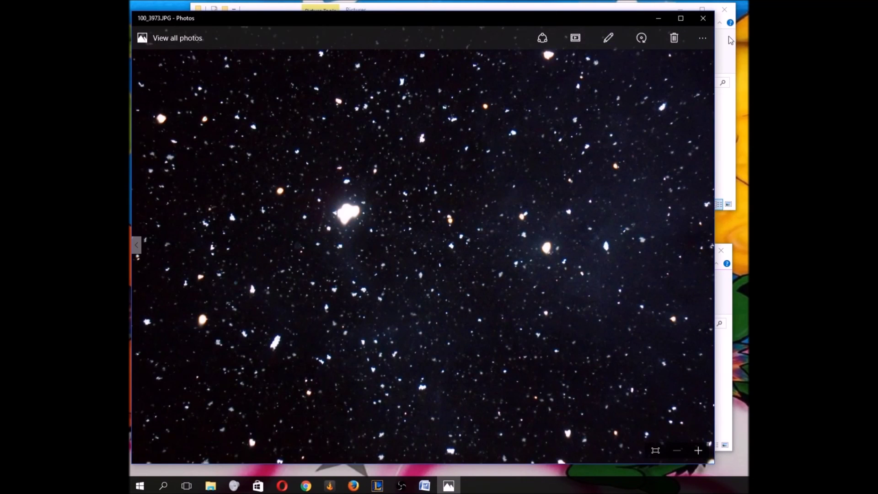
{"action": "left_click", "coordinate": [703, 18]}
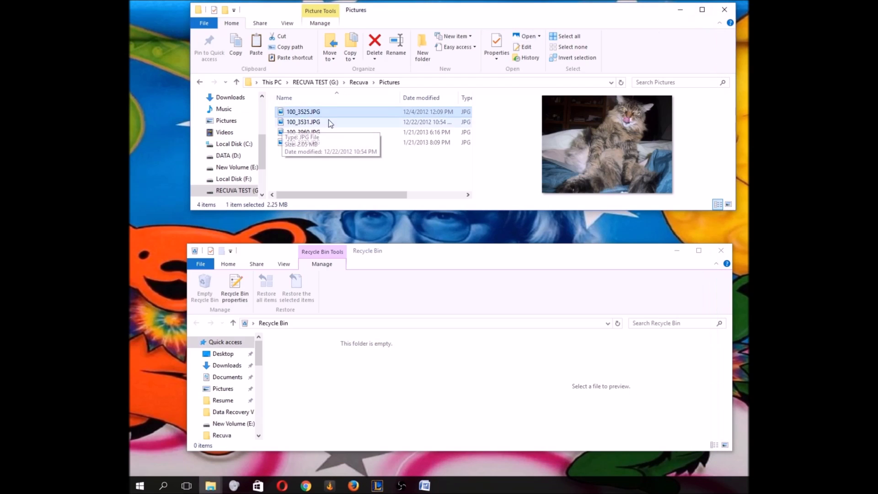
Step: Launch drw_free.exe and decline its prompt, then open and close Technical Skills.docx in Word
{"action": "left_click", "coordinate": [359, 82]}
{"action": "left_click", "coordinate": [303, 126]}
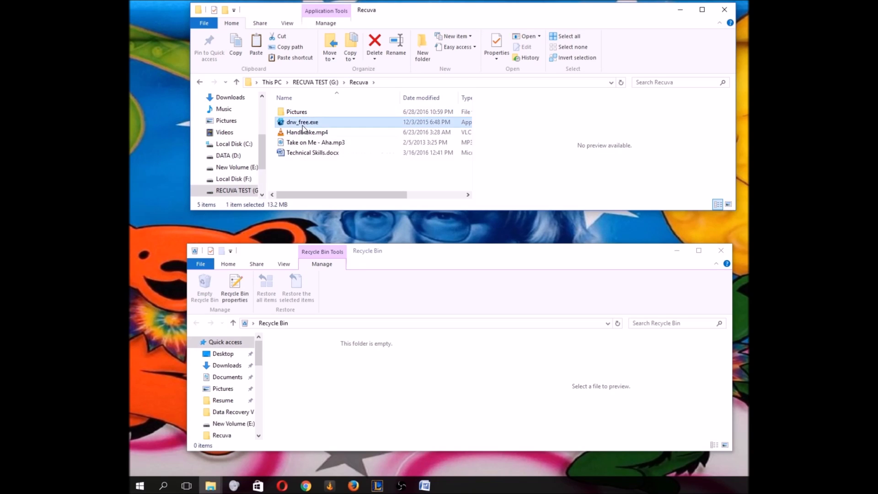
{"action": "double_click", "coordinate": [302, 126]}
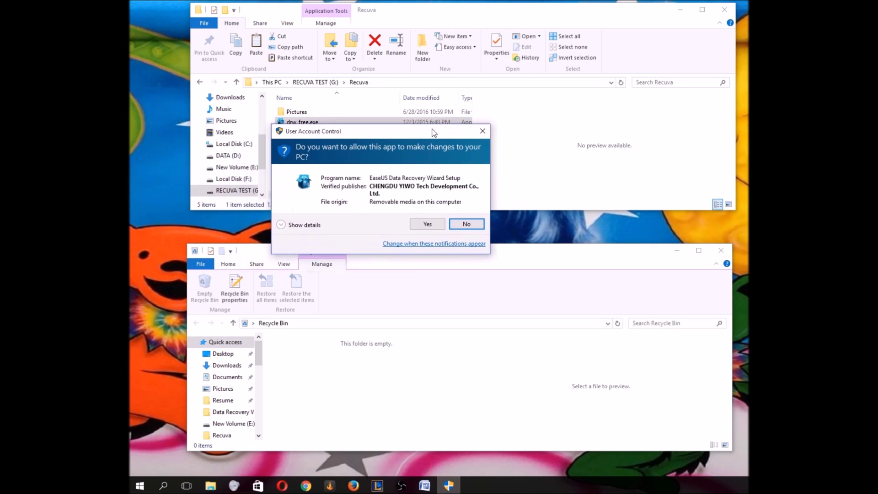
{"action": "key", "text": "Escape"}
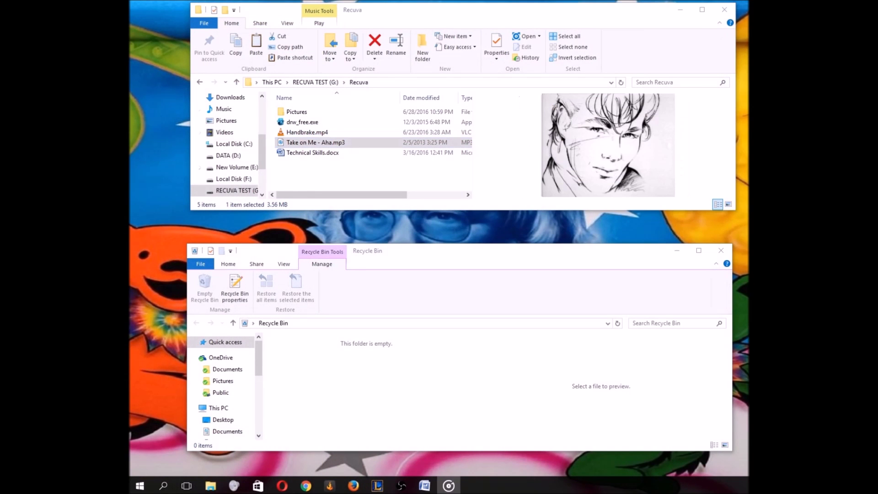
{"action": "left_click", "coordinate": [328, 153]}
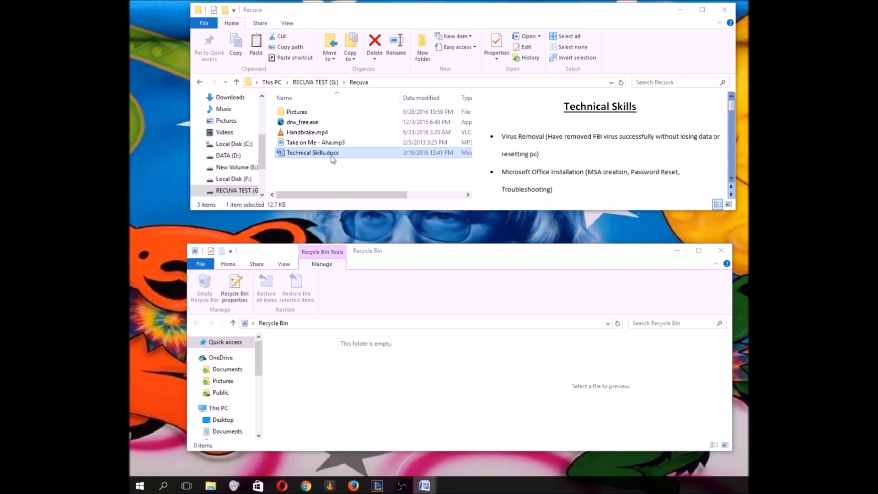
{"action": "key", "text": "Tab"}
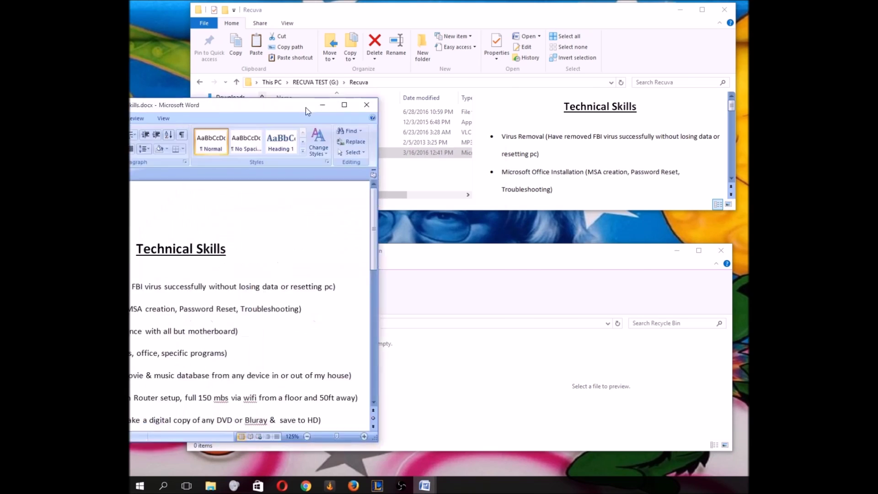
{"action": "left_click", "coordinate": [660, 82]}
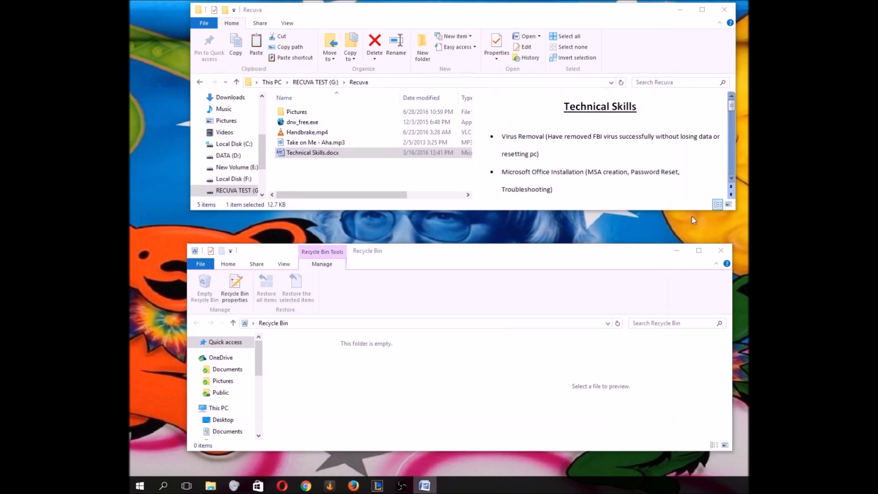
Step: Quick-format RECUVA TEST (G:) with the Default allocation unit size
{"action": "left_click", "coordinate": [319, 81]}
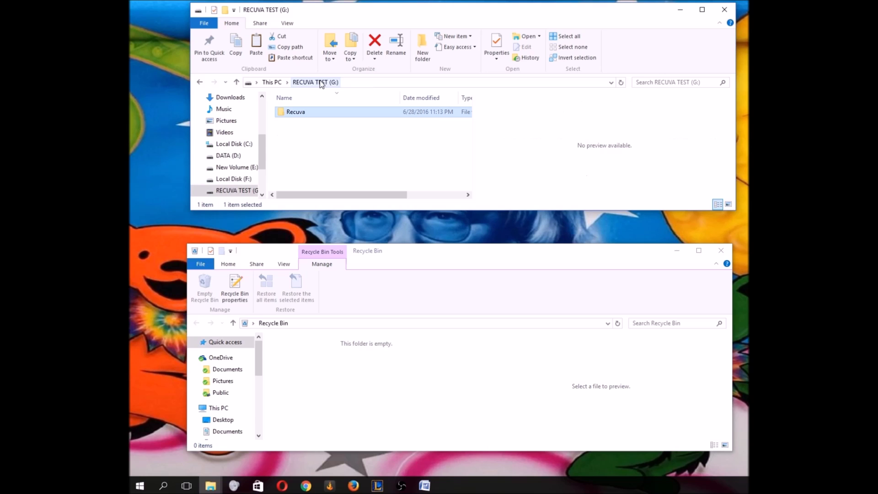
{"action": "right_click", "coordinate": [226, 195]}
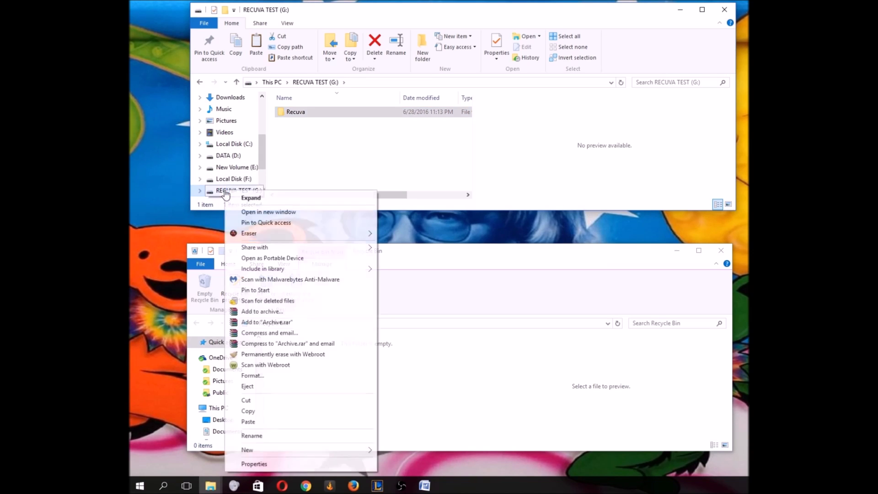
{"action": "left_click", "coordinate": [282, 376]}
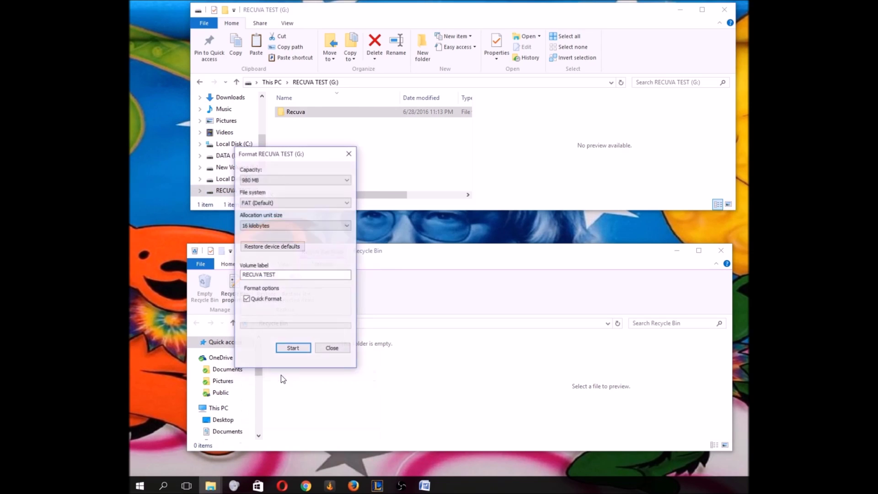
{"action": "left_click", "coordinate": [312, 222]}
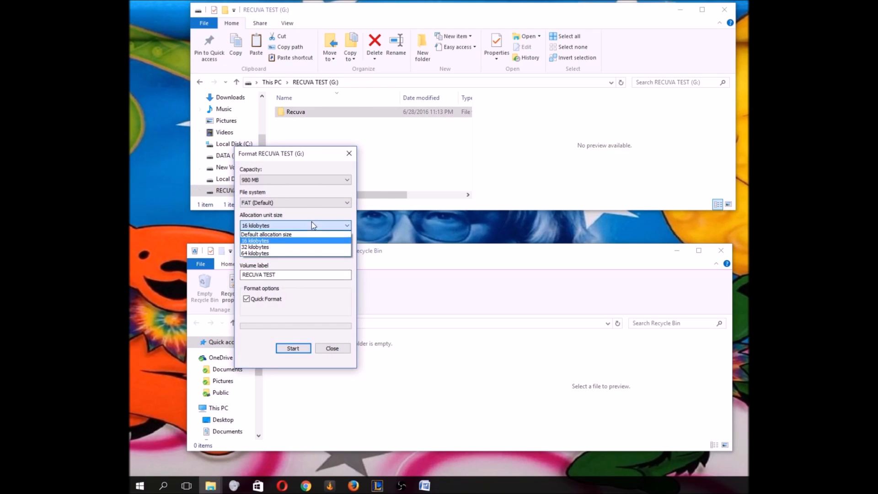
{"action": "left_click", "coordinate": [295, 233]}
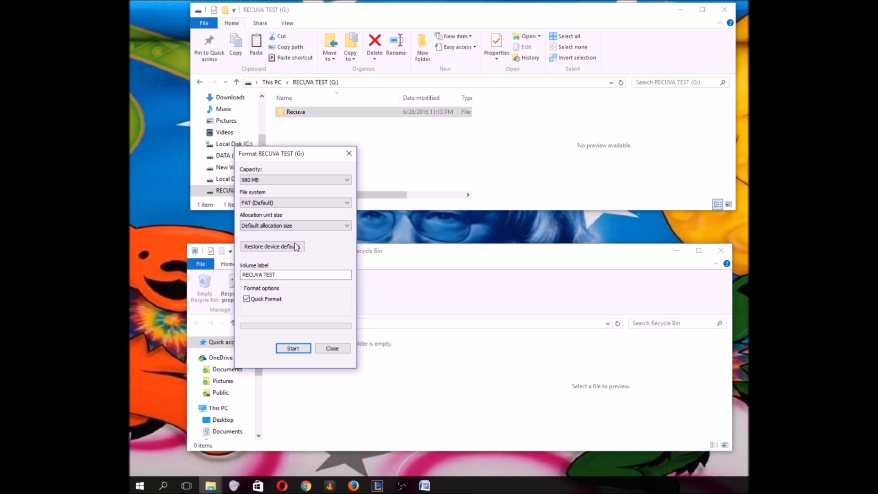
{"action": "left_click", "coordinate": [293, 348]}
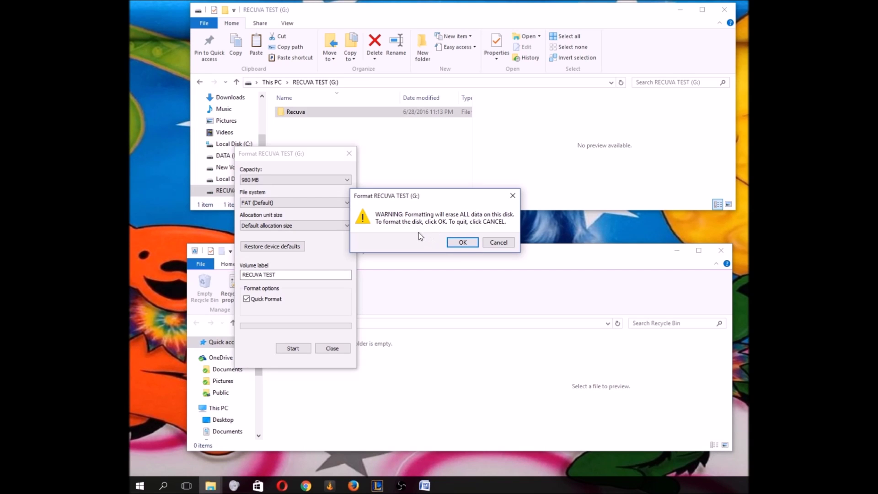
{"action": "left_click", "coordinate": [462, 242]}
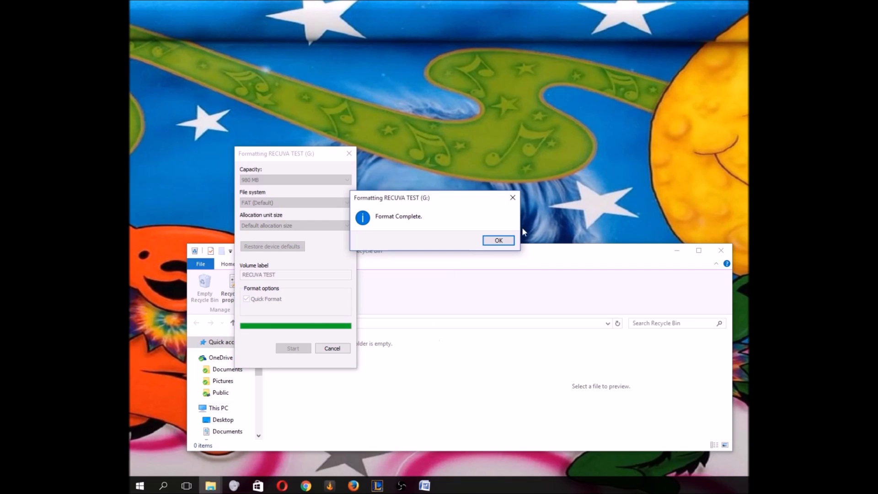
{"action": "left_click", "coordinate": [499, 240]}
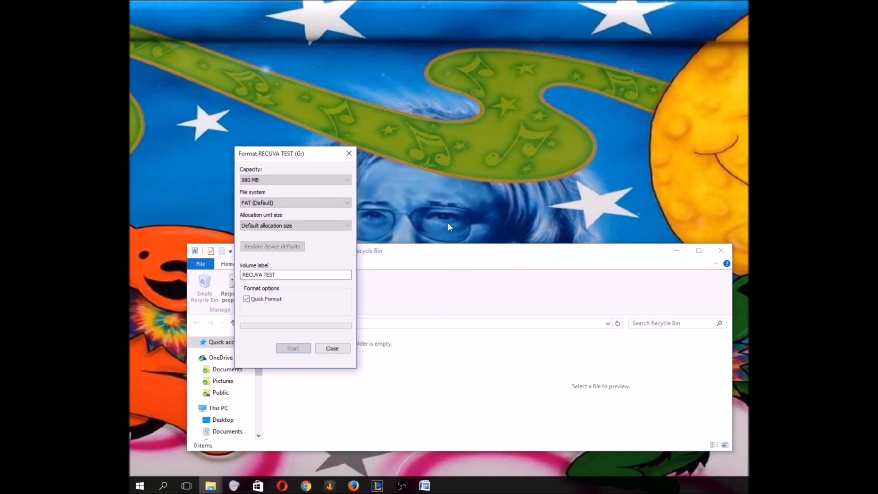
{"action": "left_click", "coordinate": [350, 153]}
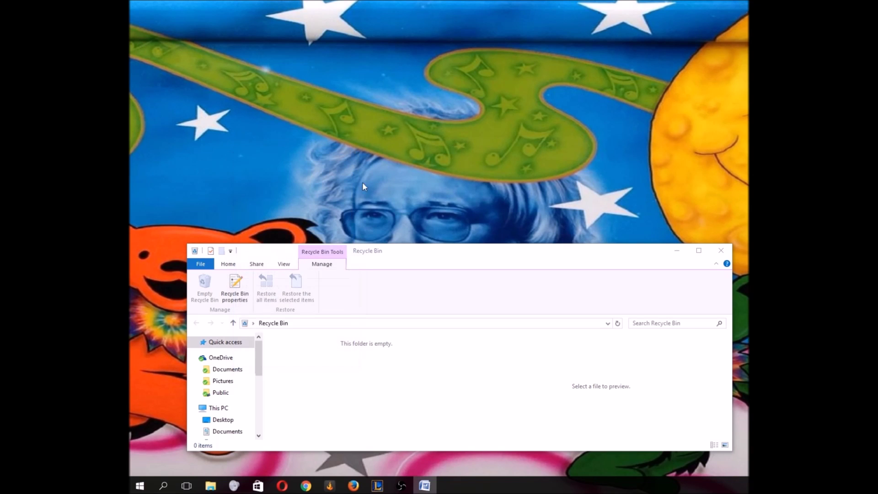
Step: Reopen the freshly formatted, empty G: drive
{"action": "left_click_drag", "start_coordinate": [261, 364], "coordinate": [269, 407]}
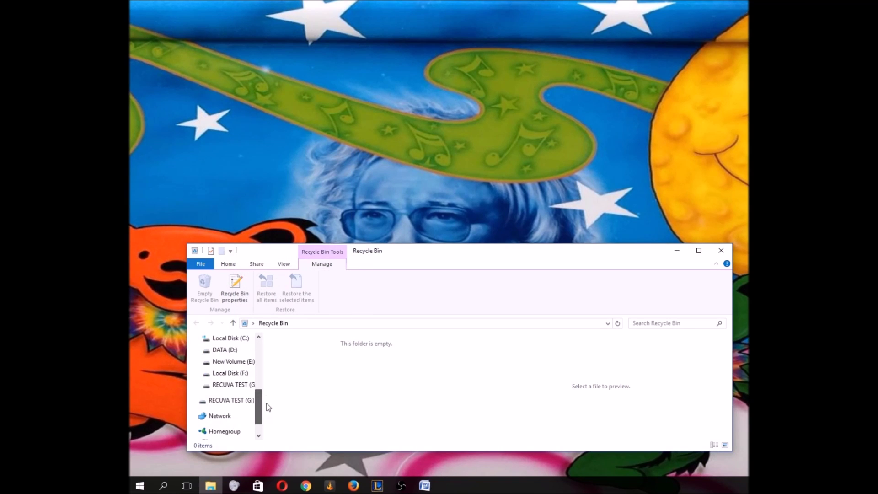
{"action": "left_click", "coordinate": [247, 386]}
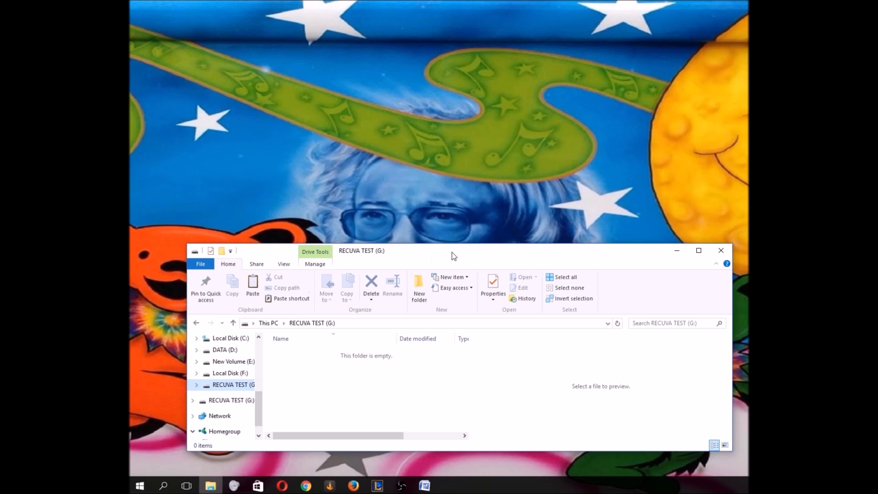
{"action": "left_click_drag", "start_coordinate": [451, 253], "coordinate": [435, 42]}
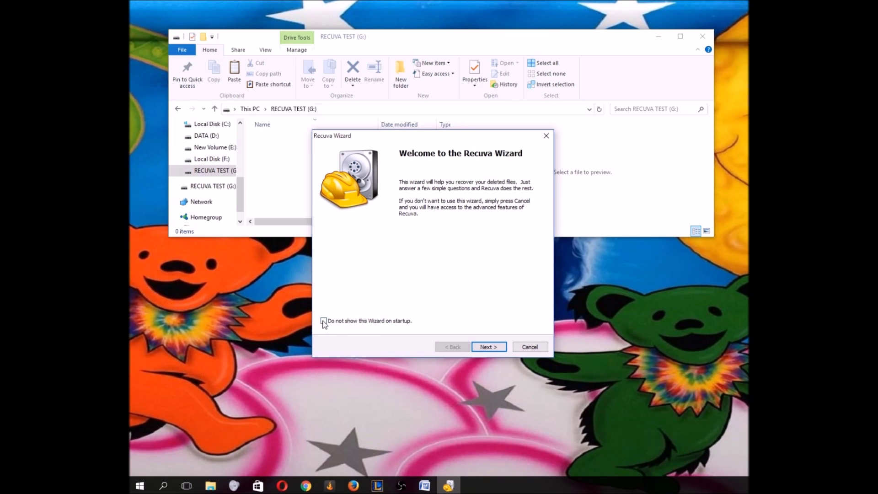
Step: Run the Recuva Wizard for all file types on RECUVA TEST (G:) and start the scan
{"action": "left_click", "coordinate": [324, 322]}
{"action": "left_click", "coordinate": [496, 346]}
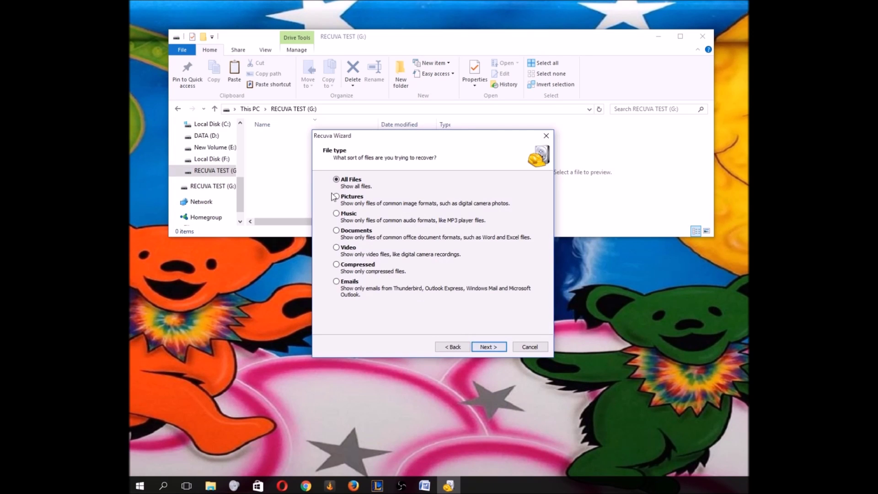
{"action": "left_click", "coordinate": [492, 347]}
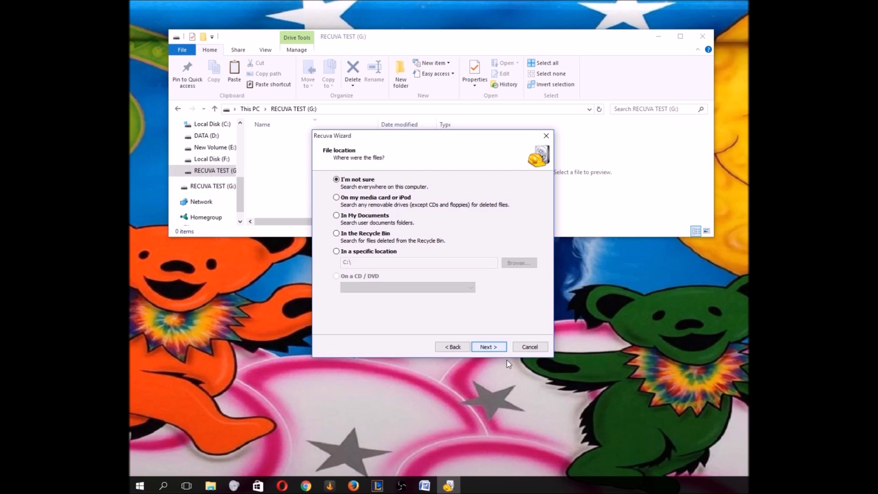
{"action": "left_click", "coordinate": [337, 252]}
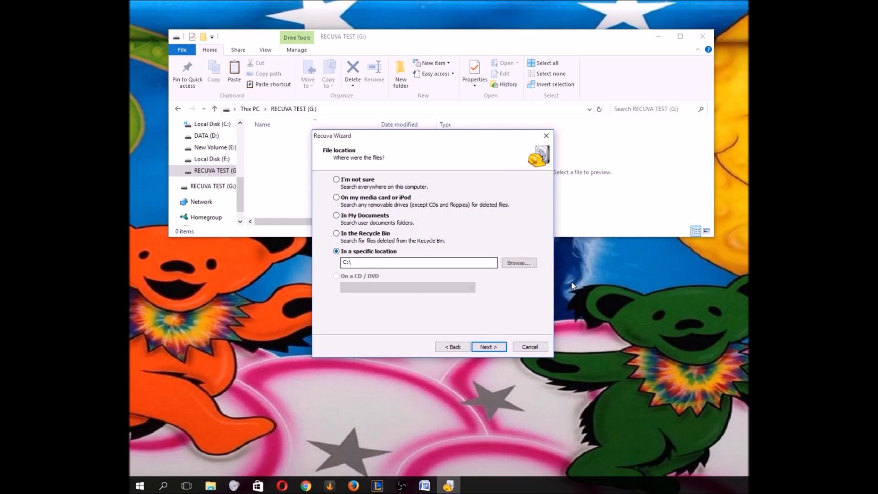
{"action": "left_click", "coordinate": [519, 263]}
{"action": "scroll", "coordinate": [438, 293], "scroll_direction": "down", "scroll_amount": 4}
{"action": "scroll", "coordinate": [438, 293], "scroll_direction": "down", "scroll_amount": 1}
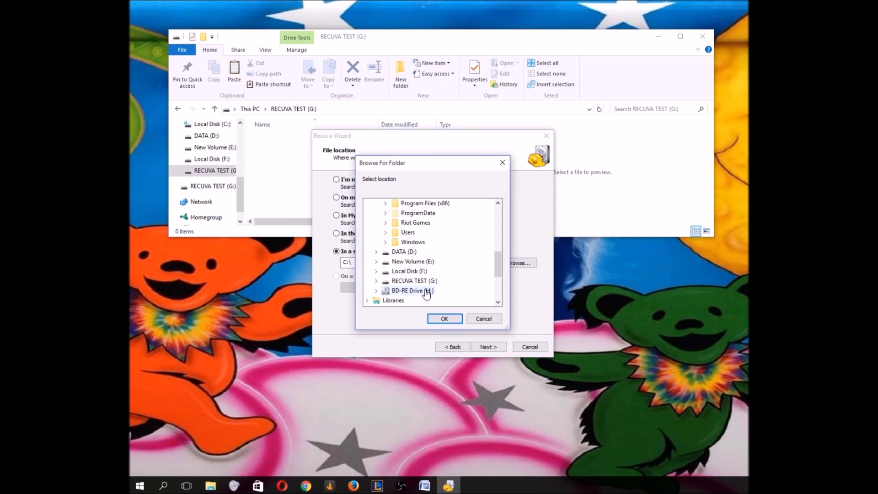
{"action": "left_click", "coordinate": [414, 280]}
{"action": "left_click", "coordinate": [437, 317]}
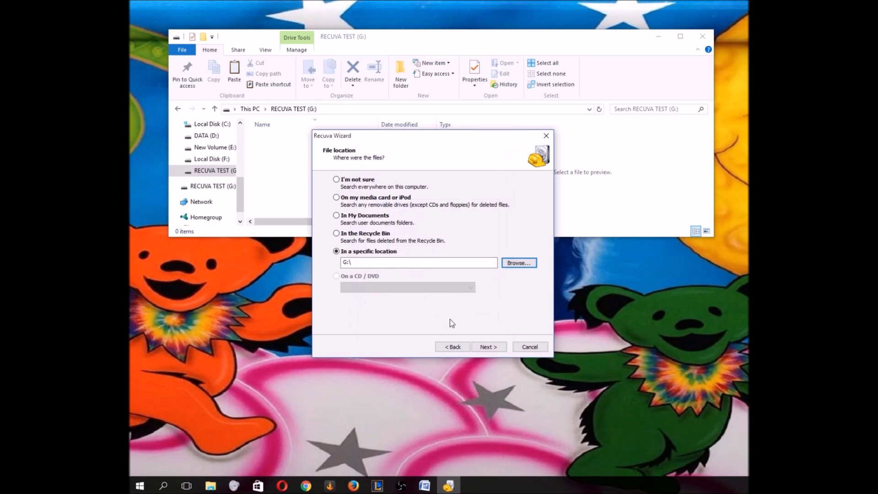
{"action": "left_click", "coordinate": [486, 347]}
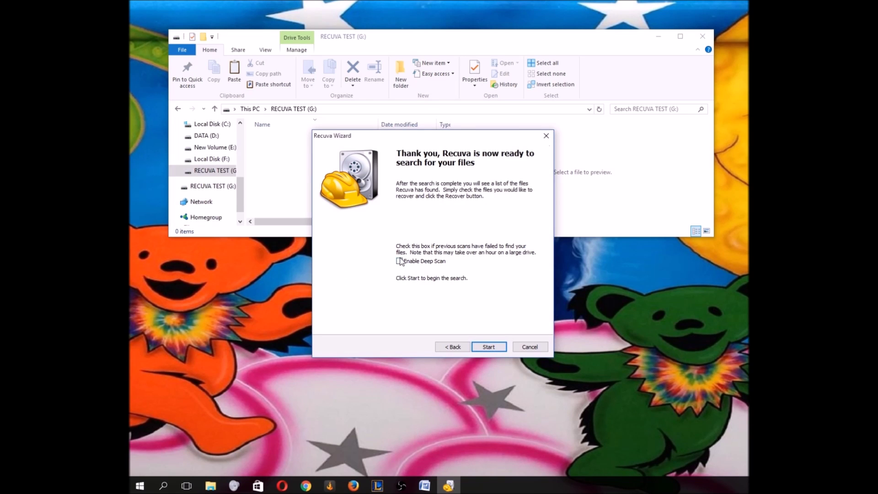
{"action": "left_click", "coordinate": [489, 346]}
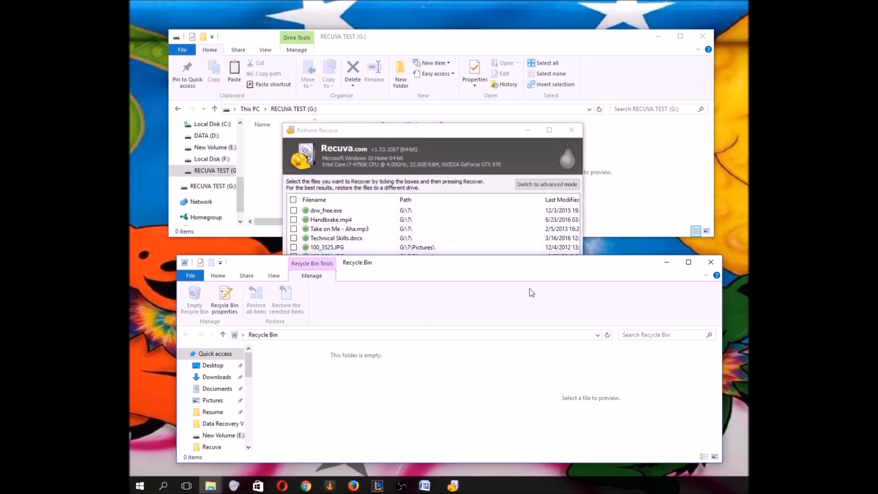
{"action": "left_click_drag", "start_coordinate": [498, 123], "coordinate": [505, 67]}
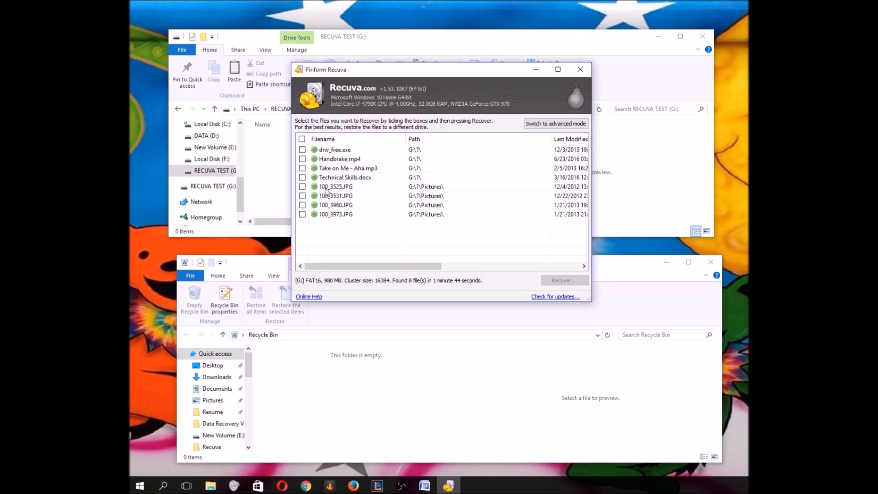
Step: Mark 100_3973.JPG, 100_3960.JPG, 100_3531.JPG, then all eight found files for recovery
{"action": "left_click", "coordinate": [303, 214]}
{"action": "left_click", "coordinate": [302, 205]}
{"action": "left_click", "coordinate": [303, 197]}
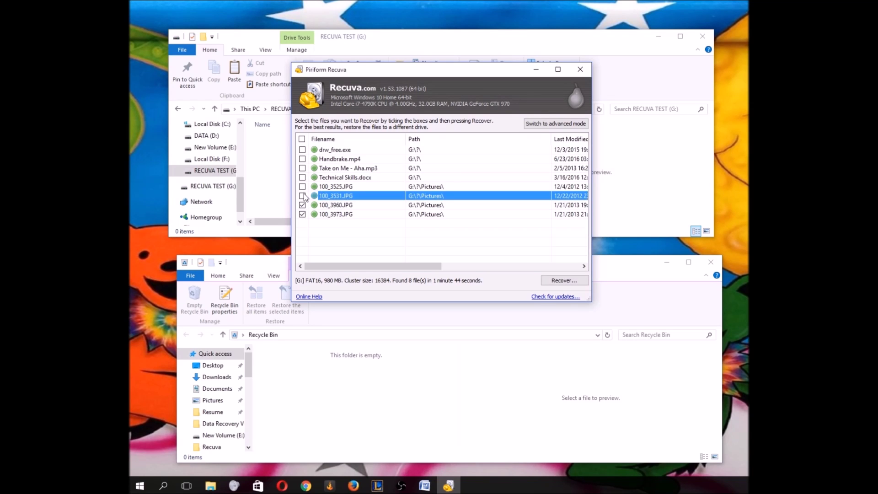
{"action": "left_click", "coordinate": [301, 139]}
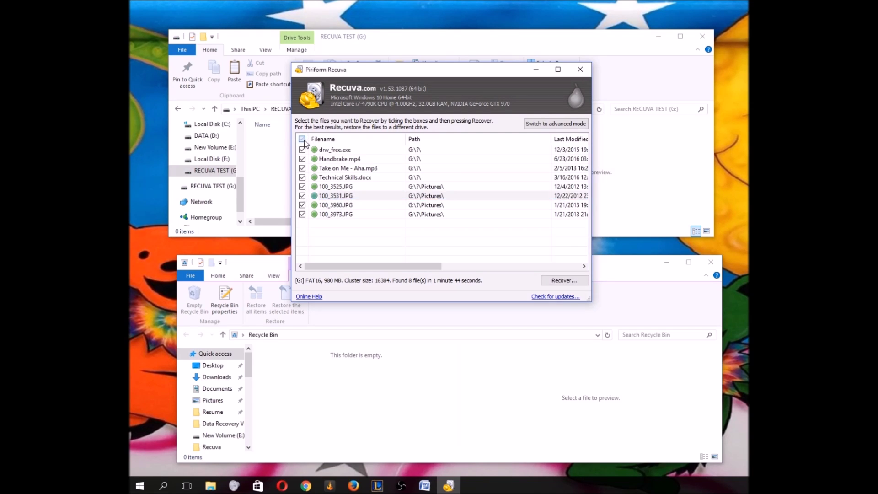
Step: Recover the marked files into Desktop > Recovered and dismiss the summary
{"action": "left_click", "coordinate": [580, 280]}
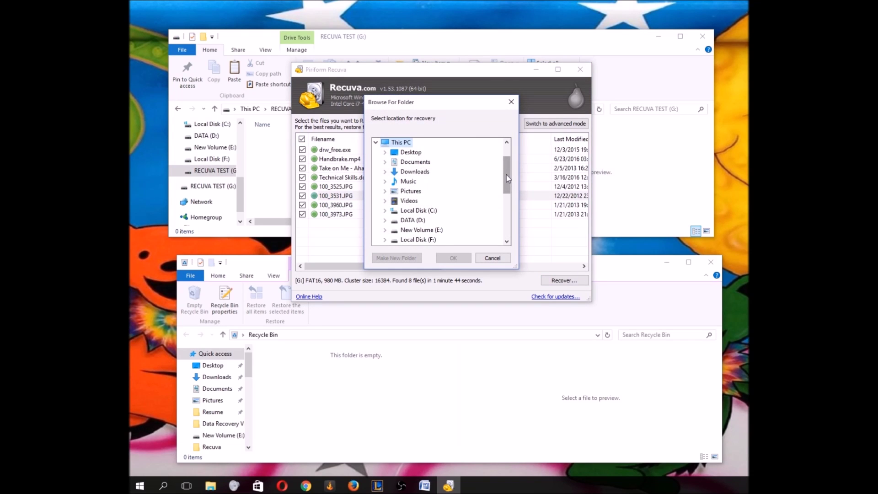
{"action": "mouse_move", "coordinate": [506, 175]}
{"action": "left_mouse_down"}
{"action": "mouse_move", "coordinate": [508, 188]}
{"action": "mouse_move", "coordinate": [509, 165]}
{"action": "mouse_move", "coordinate": [522, 193]}
{"action": "mouse_move", "coordinate": [520, 161]}
{"action": "mouse_move", "coordinate": [529, 194]}
{"action": "mouse_move", "coordinate": [523, 175]}
{"action": "left_mouse_up"}
{"action": "double_click", "coordinate": [405, 161]}
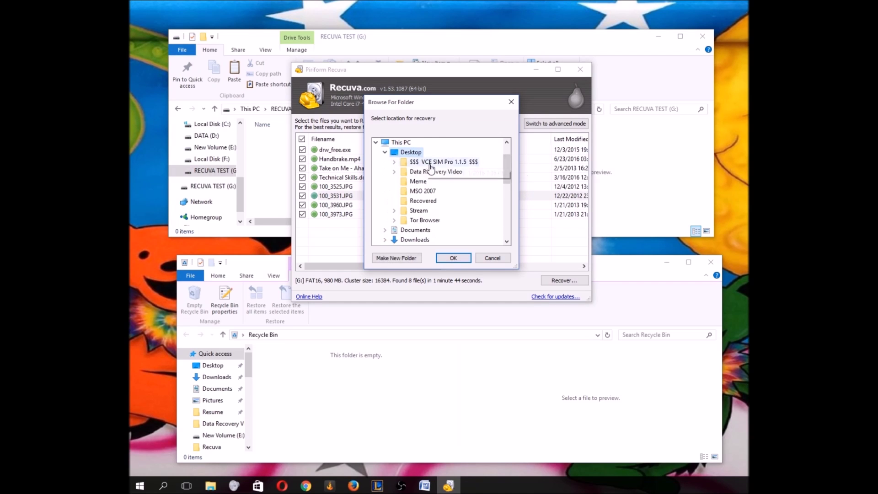
{"action": "left_click", "coordinate": [423, 201]}
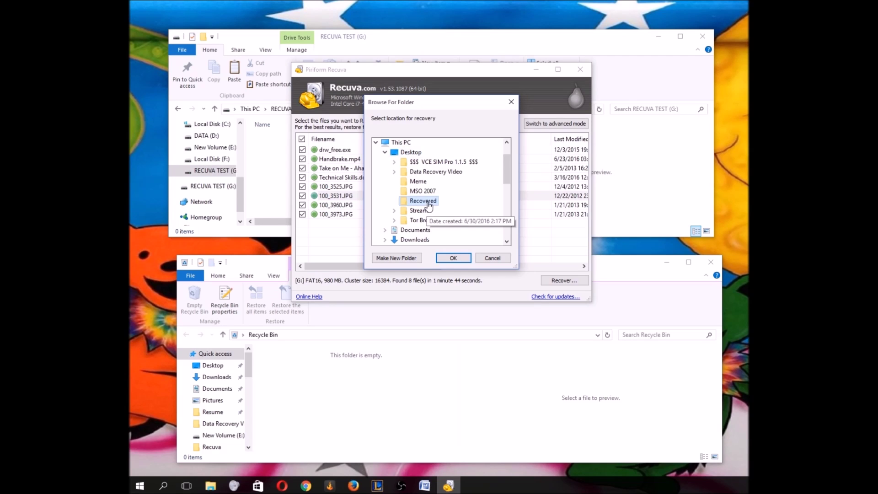
{"action": "left_click", "coordinate": [452, 257]}
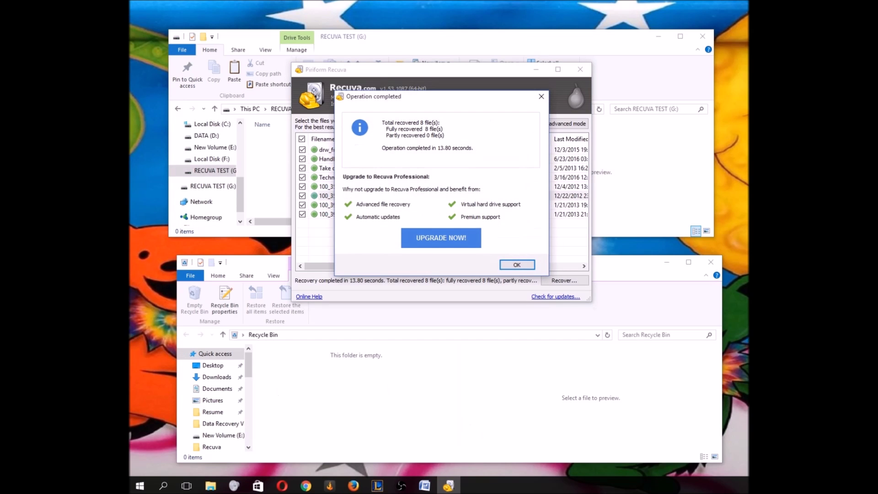
{"action": "left_click", "coordinate": [516, 264]}
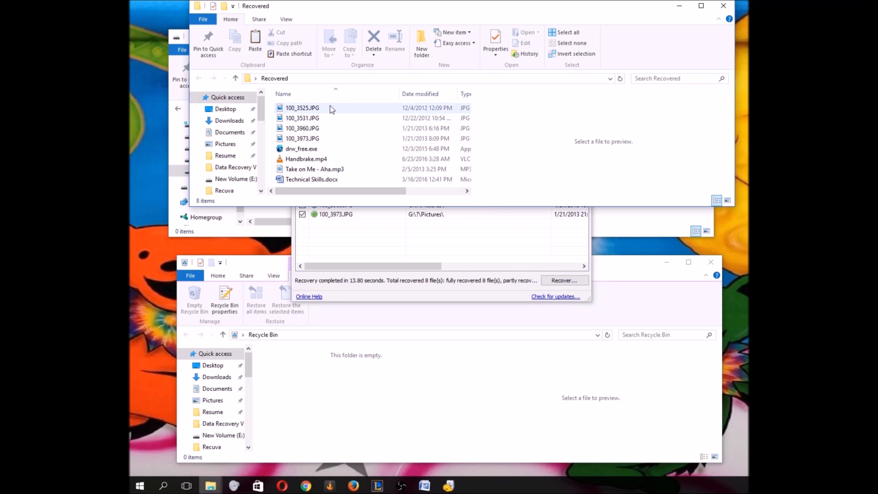
Step: Close Recuva and view the recovered photos starting from 100_3525.JPG
{"action": "left_click_drag", "start_coordinate": [497, 10], "coordinate": [485, 106]}
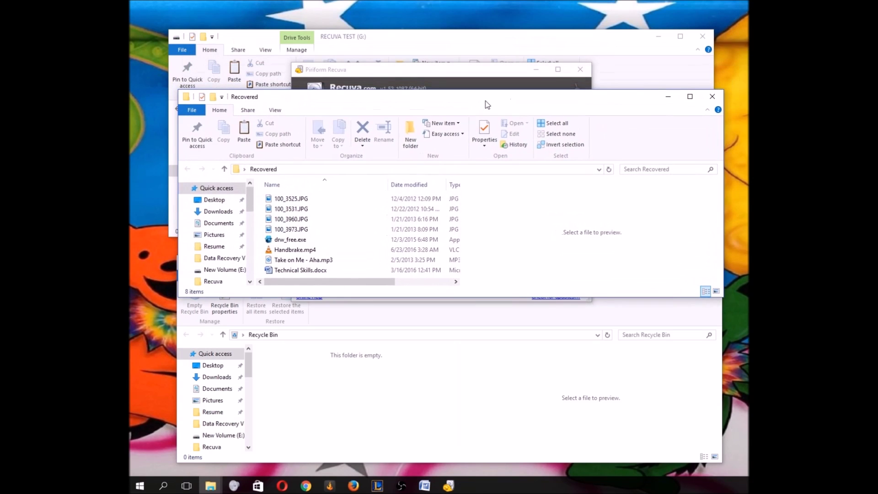
{"action": "left_click", "coordinate": [488, 70]}
{"action": "left_click", "coordinate": [580, 70]}
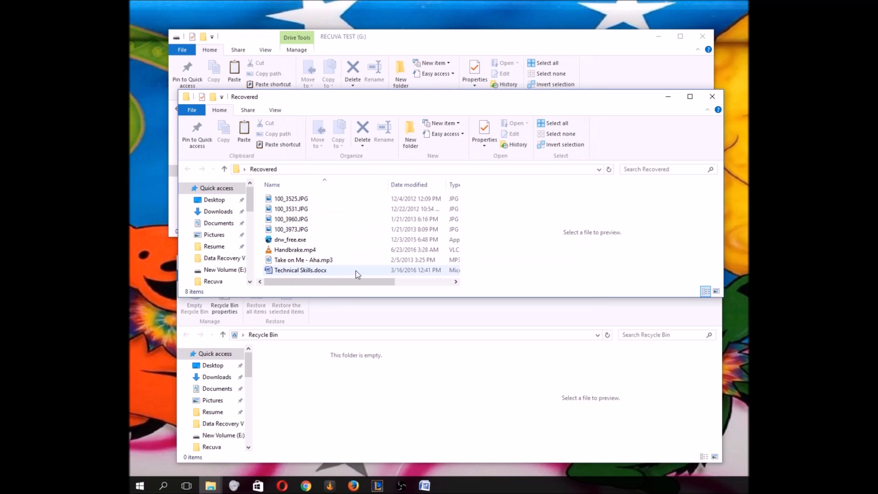
{"action": "double_click", "coordinate": [292, 200]}
{"action": "key", "text": "Right"}
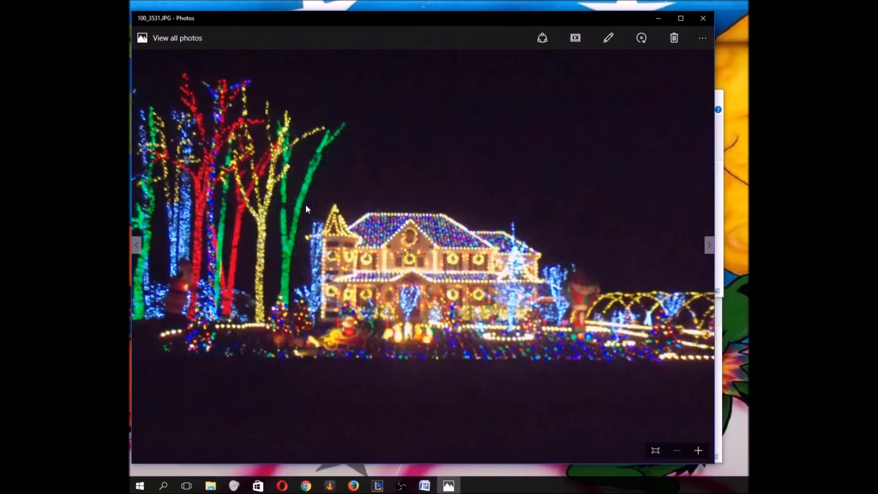
{"action": "key", "text": "Right"}
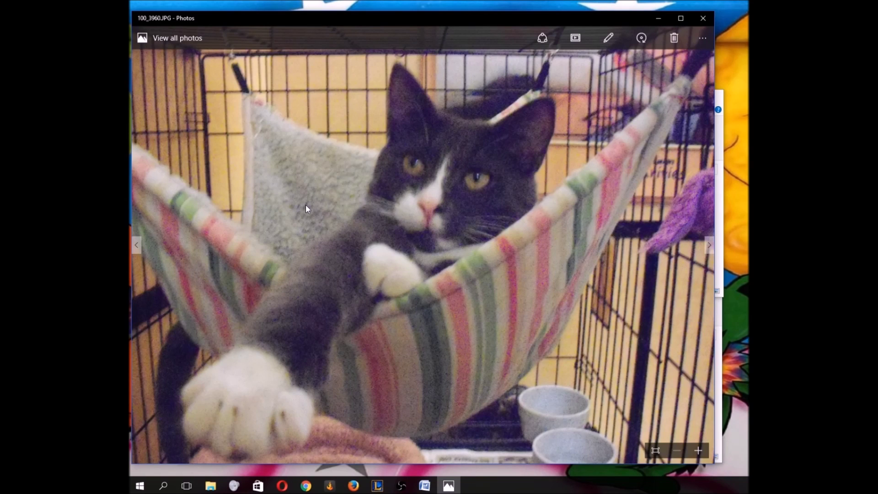
{"action": "key", "text": "Right"}
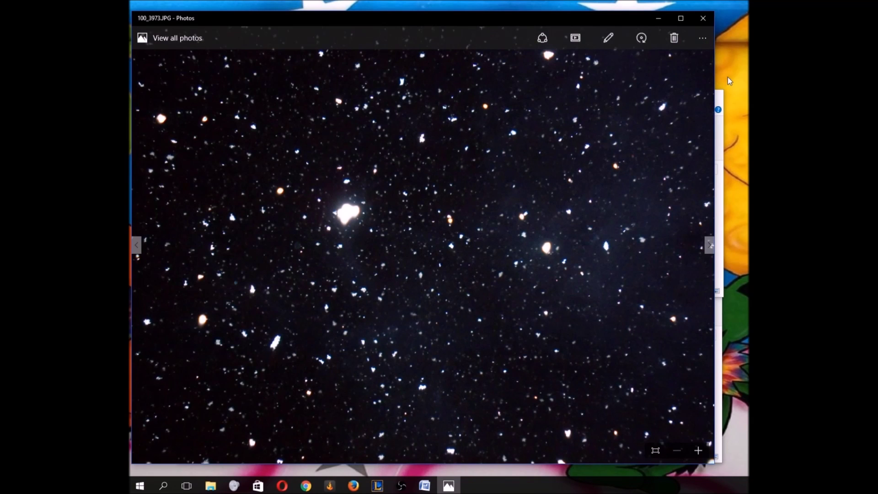
{"action": "left_click", "coordinate": [703, 18]}
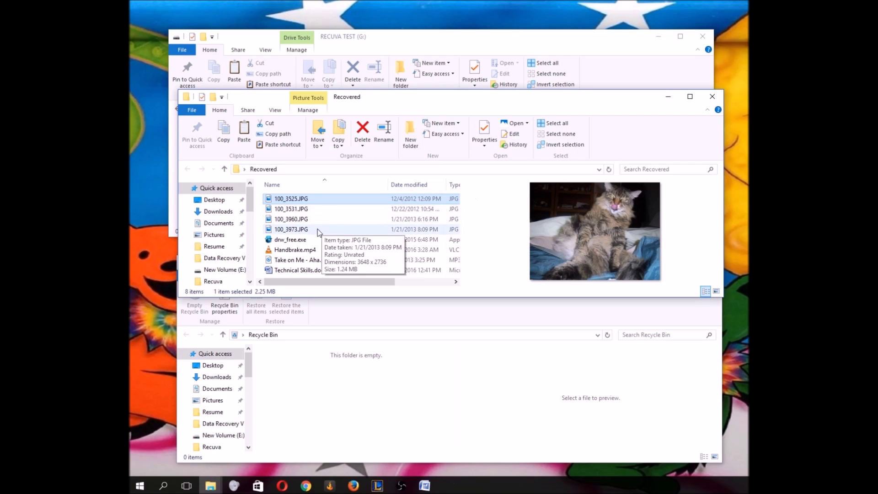
Step: Play the recovered Handbrake.mp4, then check Technical Skills.docx in Word and close it
{"action": "double_click", "coordinate": [306, 248]}
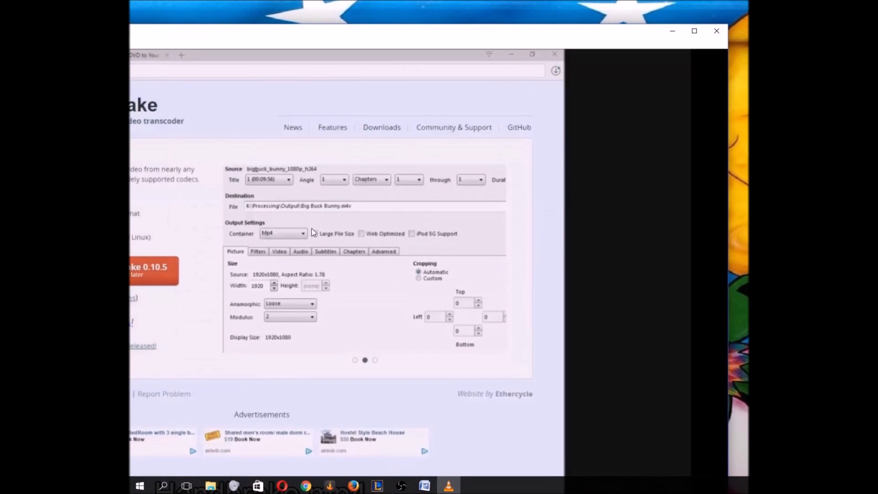
{"action": "left_click", "coordinate": [719, 32]}
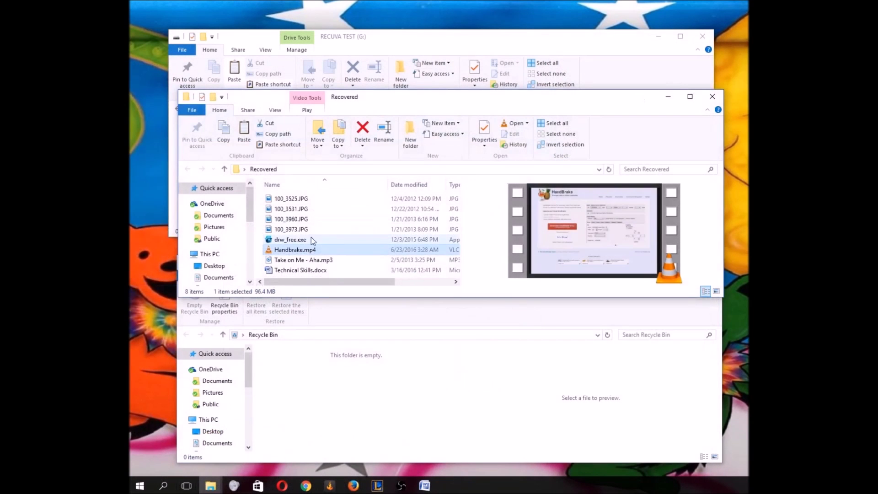
{"action": "left_click", "coordinate": [310, 260]}
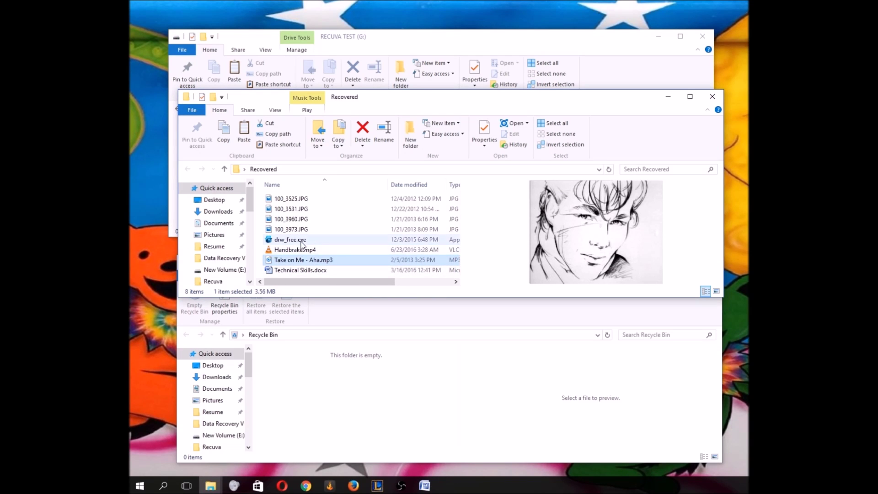
{"action": "left_click", "coordinate": [311, 270]}
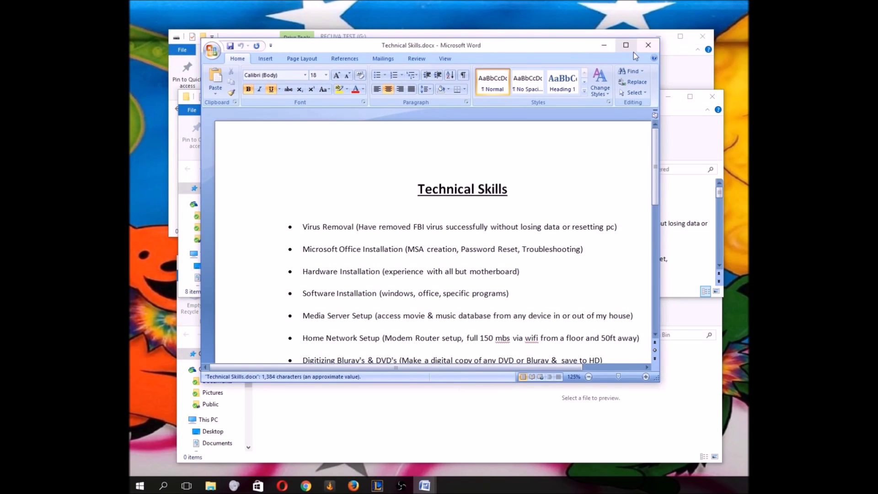
{"action": "left_click", "coordinate": [626, 44]}
{"action": "left_click", "coordinate": [716, 6]}
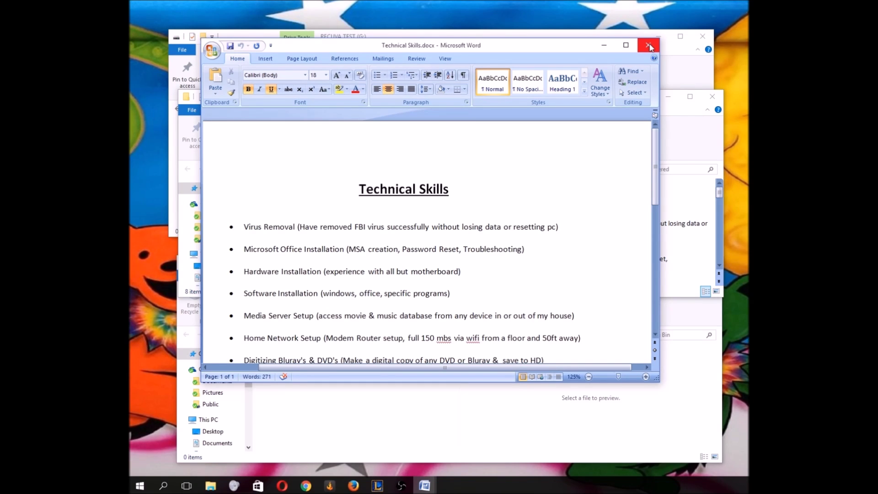
{"action": "left_click", "coordinate": [650, 48]}
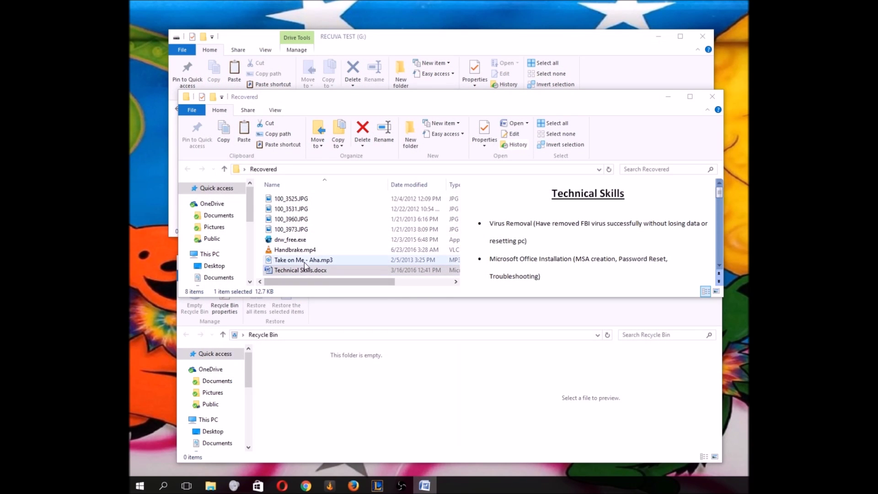
Step: Preview Handbrake.mp4 and launch the recovered drw_free.exe installer
{"action": "left_click", "coordinate": [310, 249]}
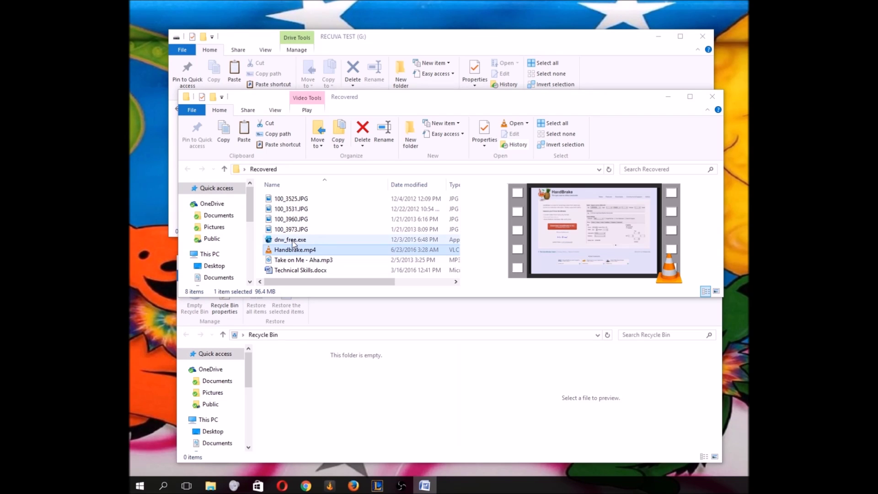
{"action": "double_click", "coordinate": [293, 240]}
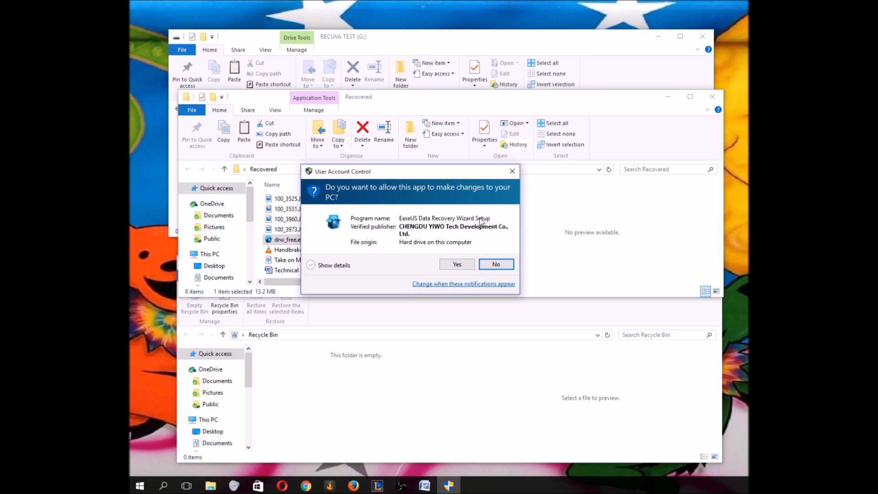
Step: Install EaseUS Data Recovery Wizard in English into the existing default Program Files folder
{"action": "left_click", "coordinate": [458, 264]}
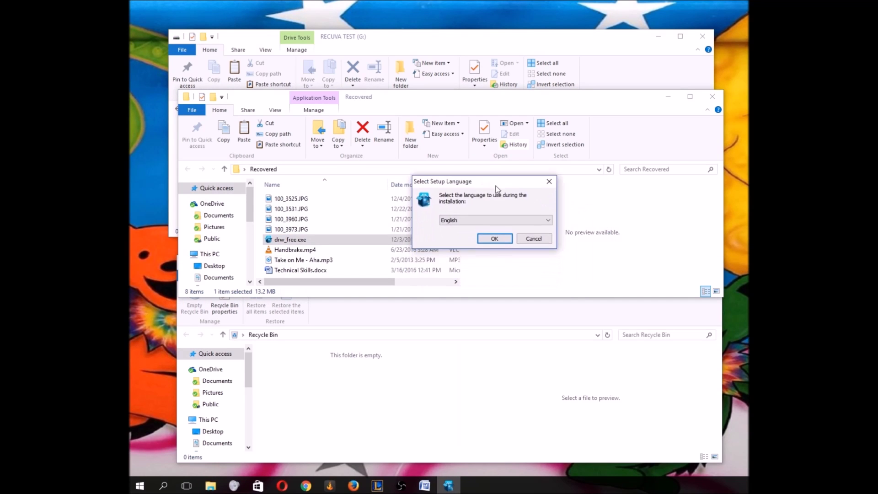
{"action": "left_click", "coordinate": [494, 238]}
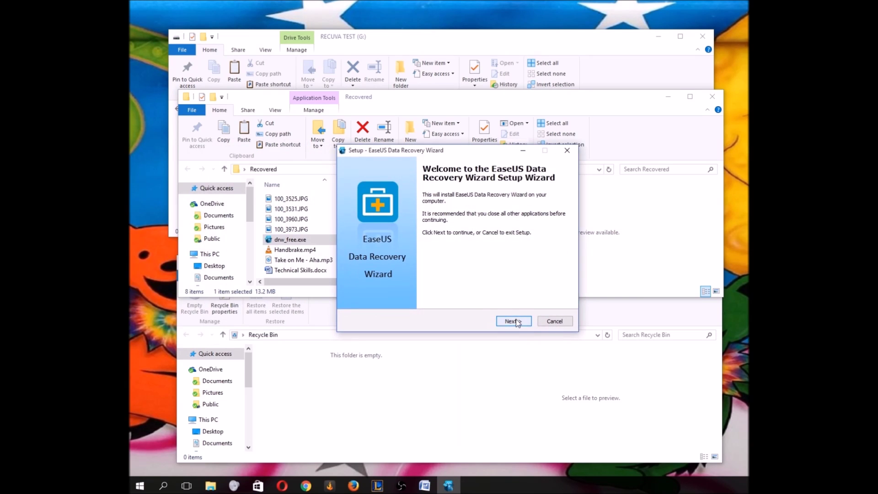
{"action": "left_click", "coordinate": [518, 322]}
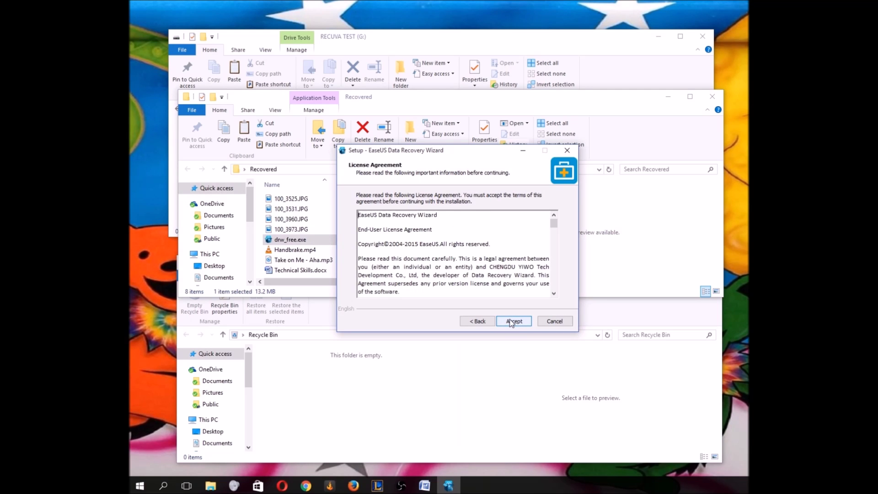
{"action": "left_click", "coordinate": [510, 320]}
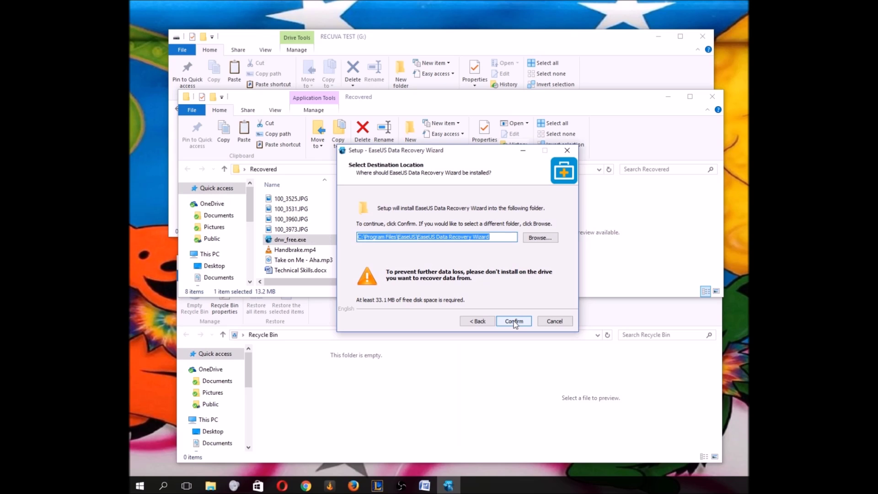
{"action": "left_click", "coordinate": [514, 321]}
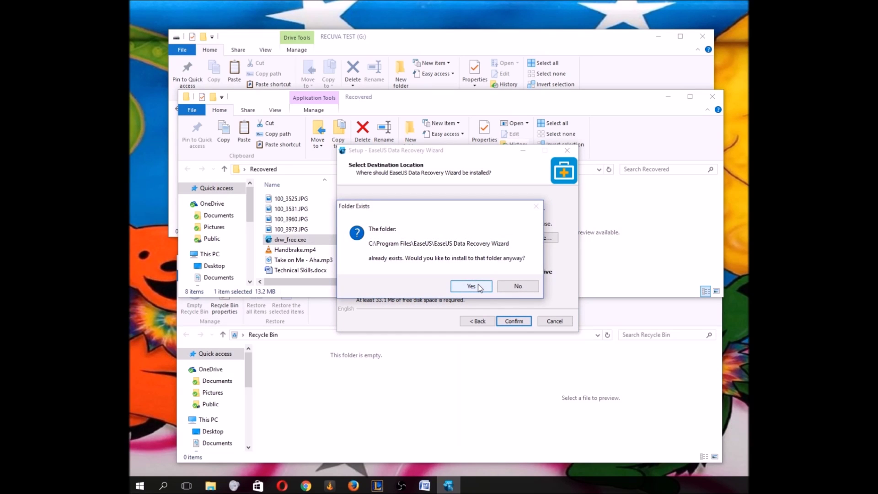
{"action": "left_click", "coordinate": [479, 286]}
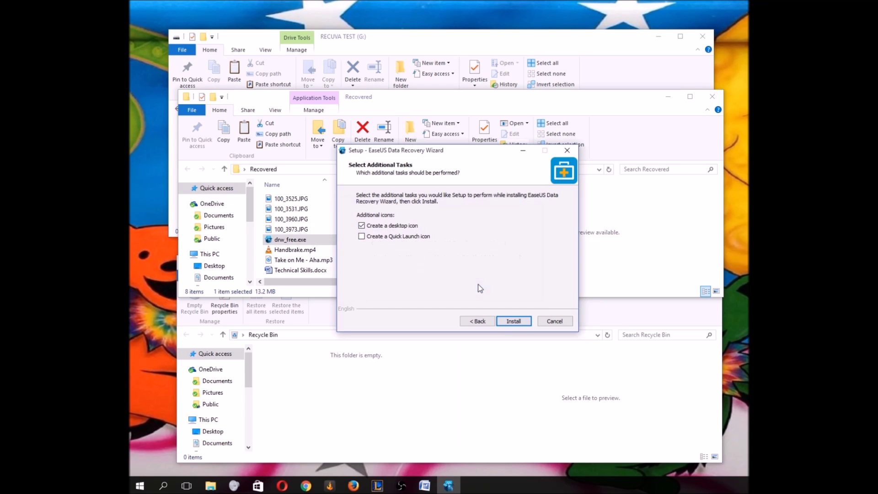
{"action": "left_click", "coordinate": [513, 321]}
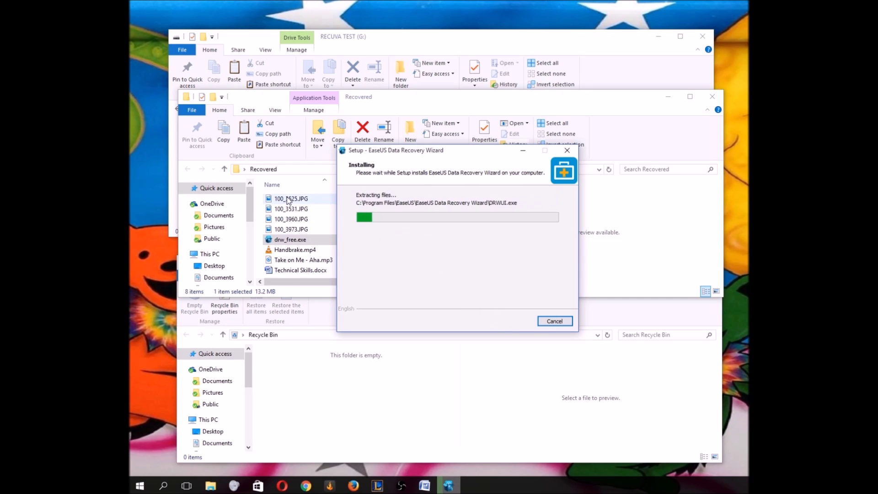
{"action": "left_click", "coordinate": [302, 202]}
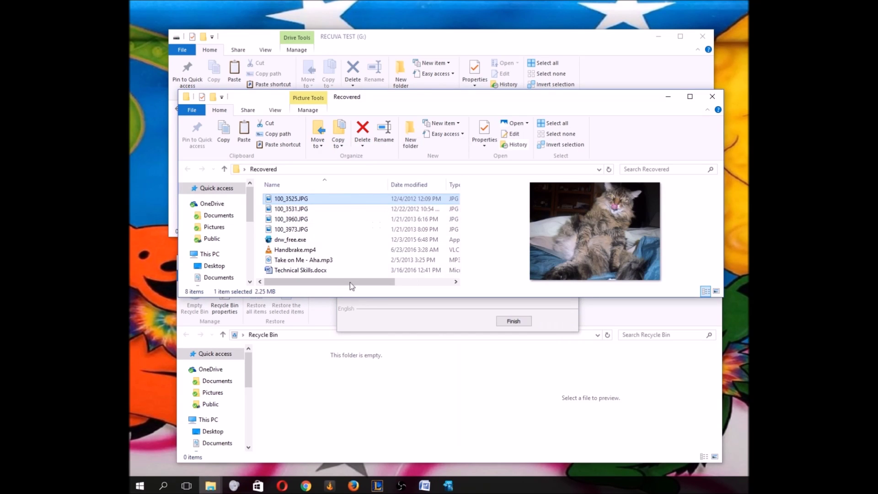
Step: Delete the recovered files and opt out of EaseUS's Customer Experience Improvement Program
{"action": "left_click", "coordinate": [306, 271], "text": "shift"}
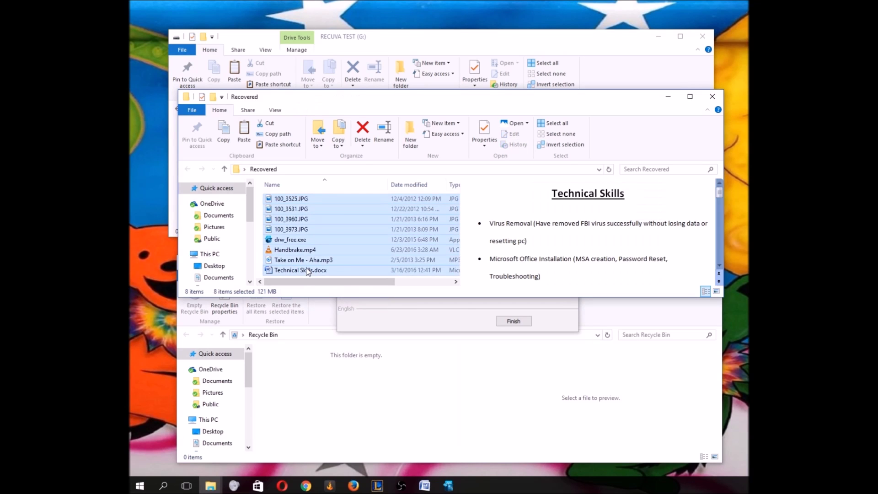
{"action": "right_click", "coordinate": [308, 241]}
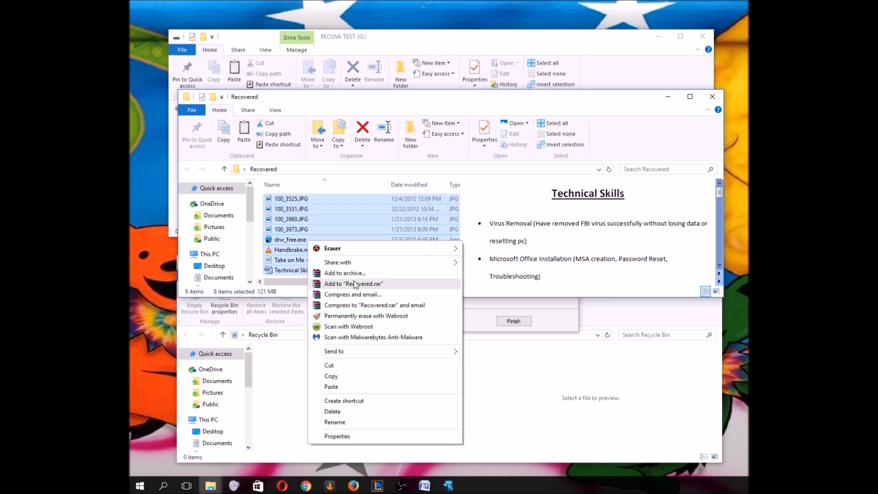
{"action": "left_click", "coordinate": [339, 413]}
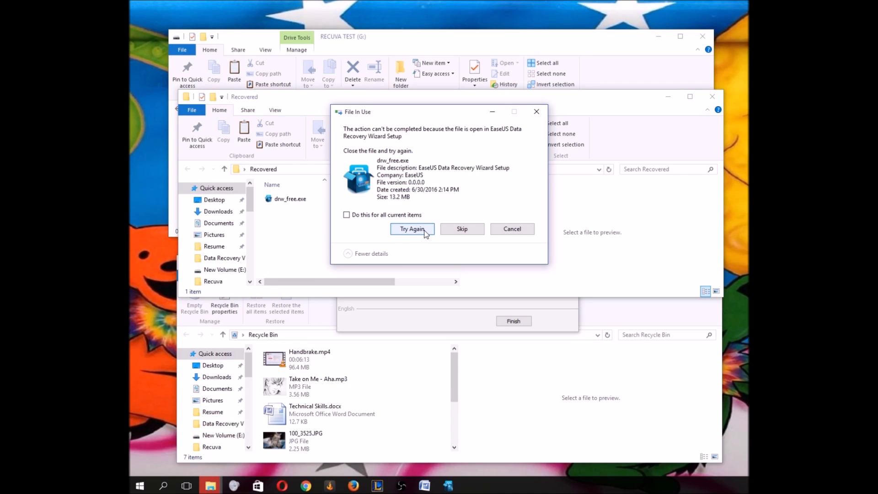
{"action": "left_click", "coordinate": [448, 486]}
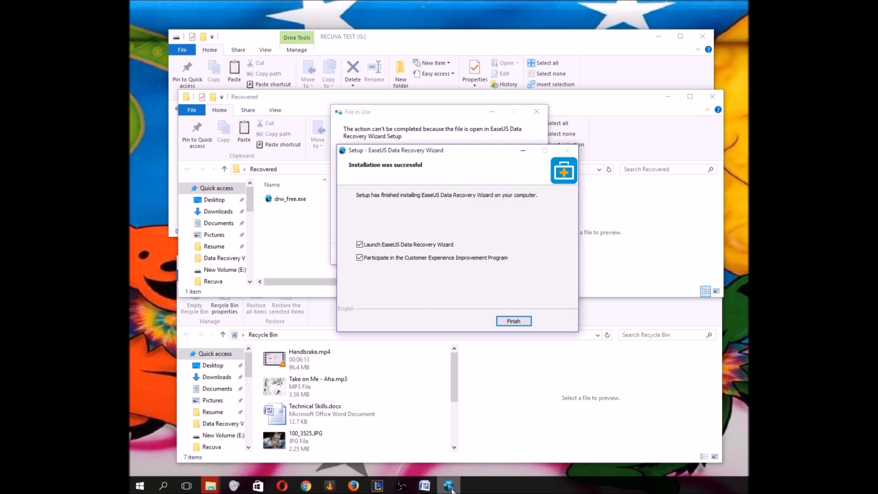
{"action": "left_click", "coordinate": [364, 259]}
Step: Finish the EaseUS setup and close its Installation Successful and Download Center pages in Chrome
{"action": "left_click", "coordinate": [513, 321]}
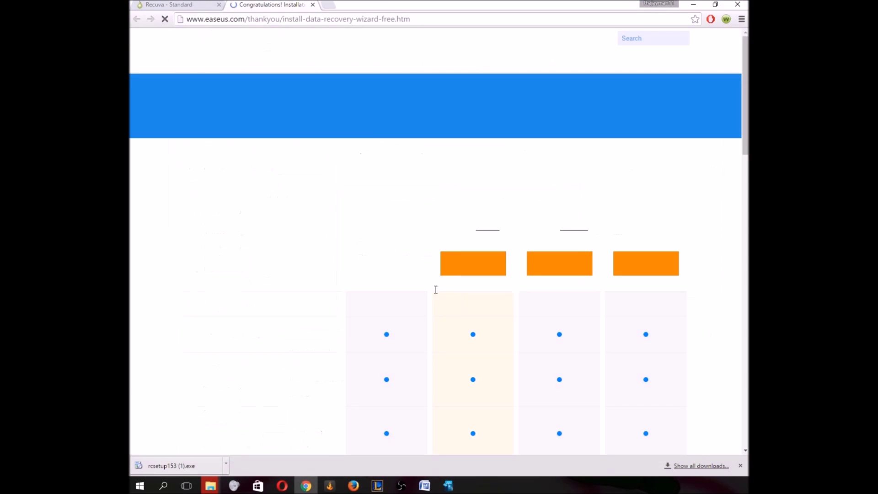
{"action": "left_click", "coordinate": [314, 4]}
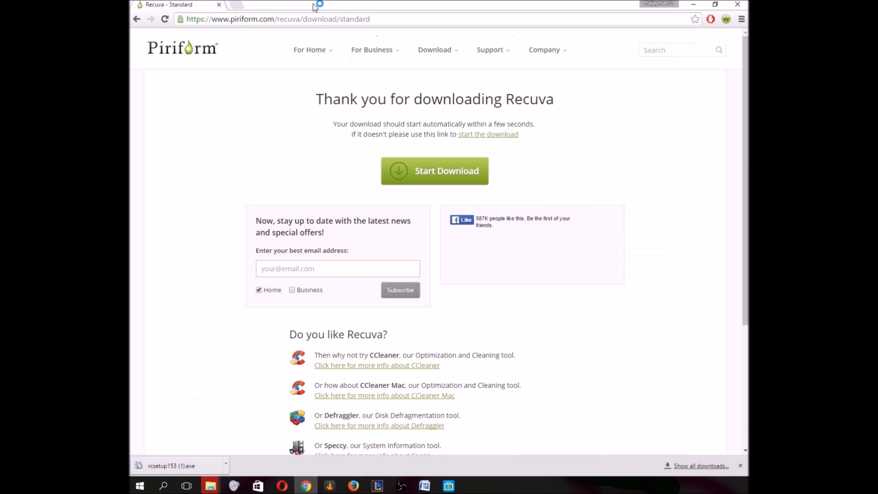
{"action": "left_click", "coordinate": [693, 4]}
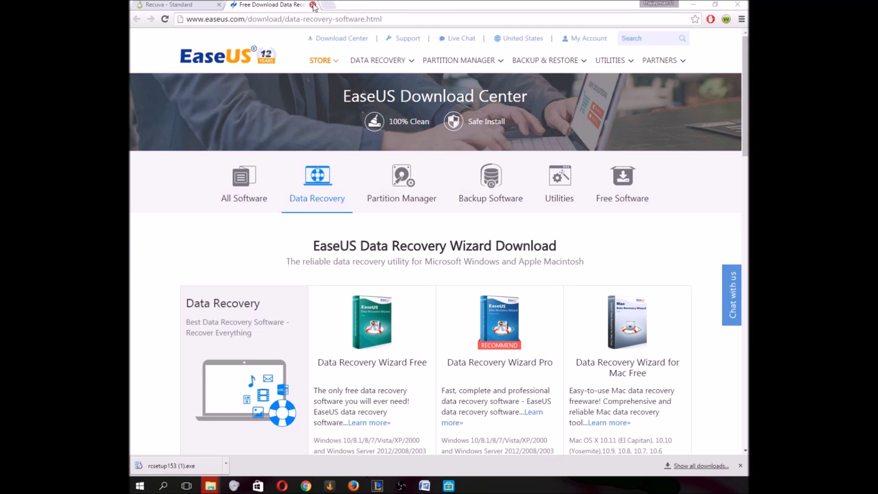
{"action": "key", "text": "ctrl+w"}
Step: Retry deleting the in-use setup file, permanently empty the 8-item Recycle Bin, and bring up the G: window
{"action": "left_click", "coordinate": [694, 4]}
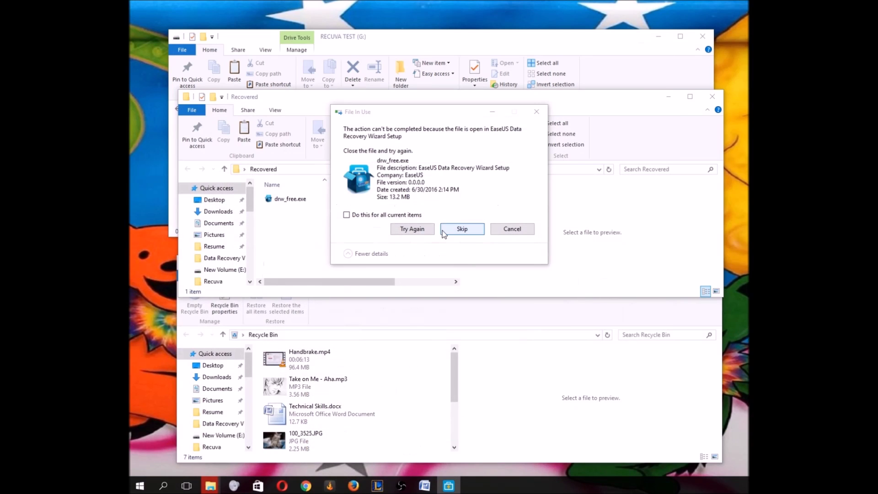
{"action": "left_click", "coordinate": [400, 230]}
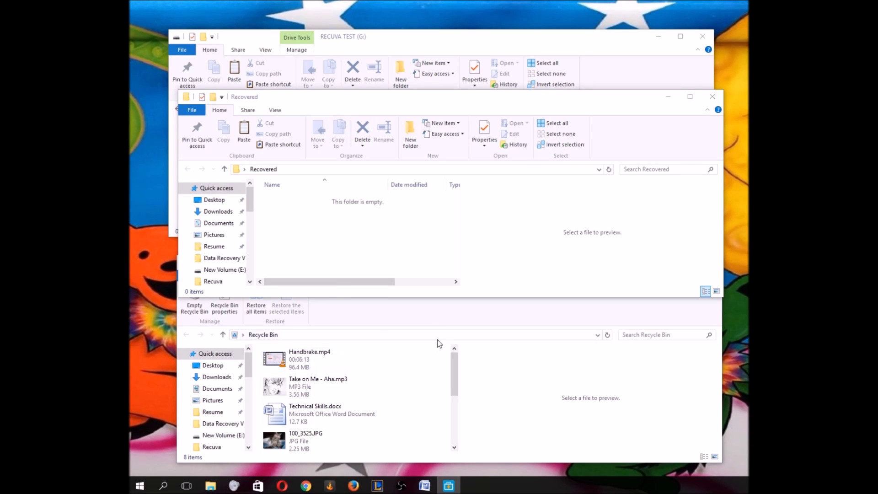
{"action": "left_click", "coordinate": [442, 324]}
{"action": "left_click", "coordinate": [194, 301]}
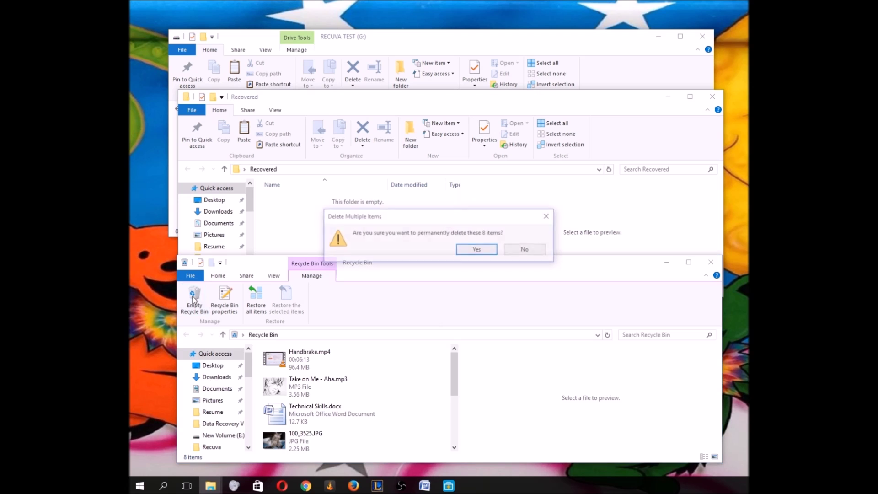
{"action": "left_click", "coordinate": [460, 250]}
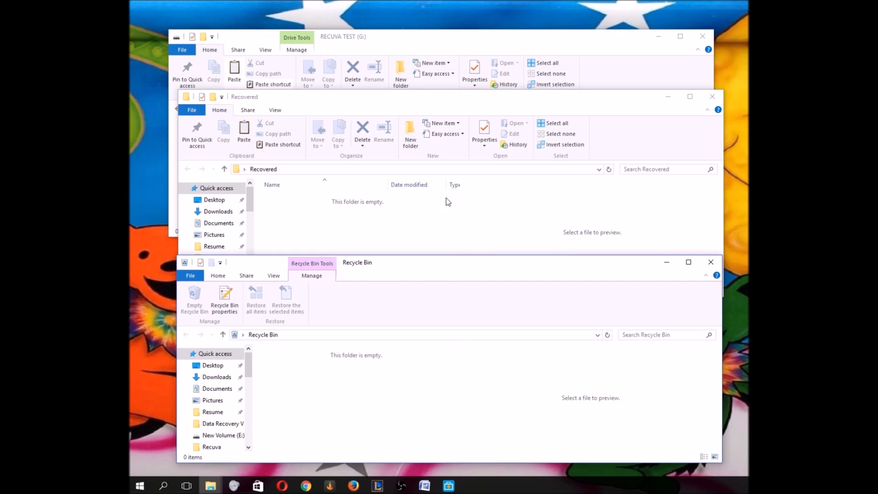
{"action": "left_click", "coordinate": [668, 97]}
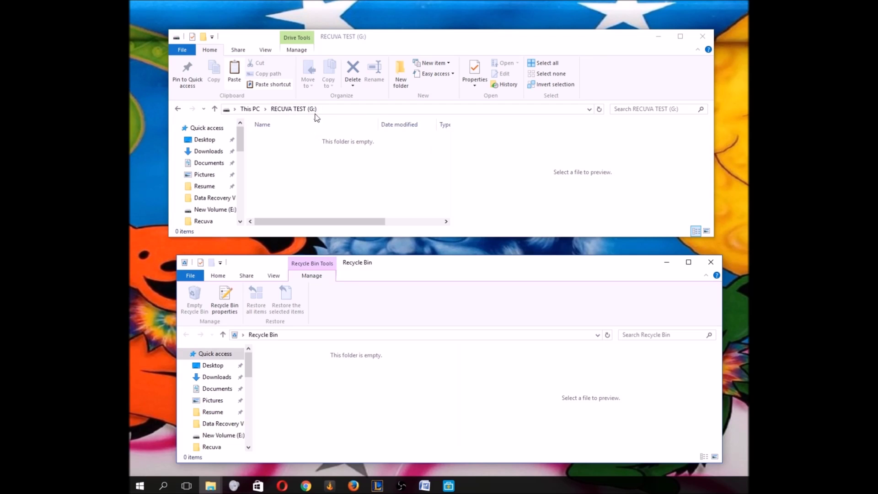
{"action": "left_click", "coordinate": [554, 134]}
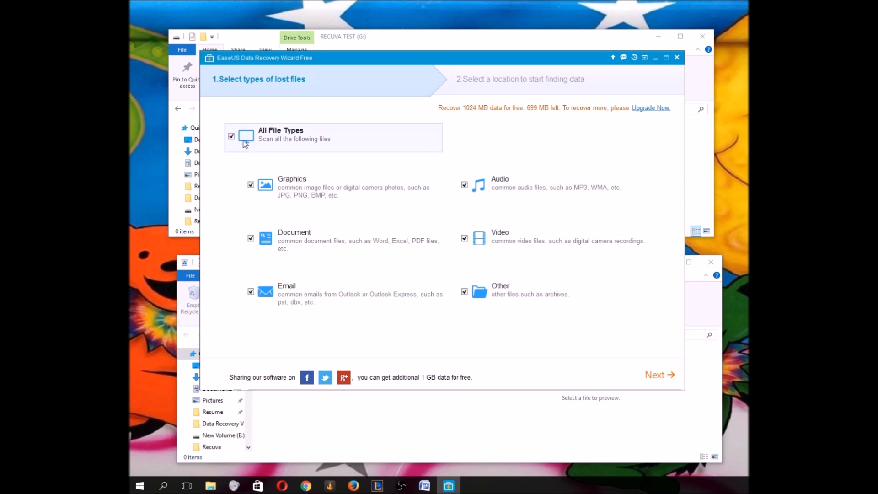
Step: Keep All File Types, select the RECUVA TEST (G:) drive, and start the scan
{"action": "left_click", "coordinate": [670, 376]}
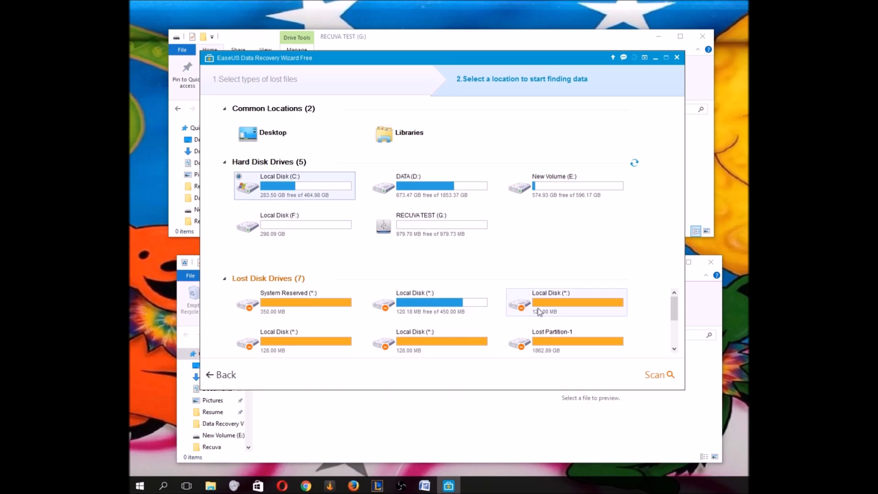
{"action": "scroll", "coordinate": [506, 316], "scroll_direction": "down", "scroll_amount": 1}
{"action": "scroll", "coordinate": [503, 316], "scroll_direction": "up", "scroll_amount": 1}
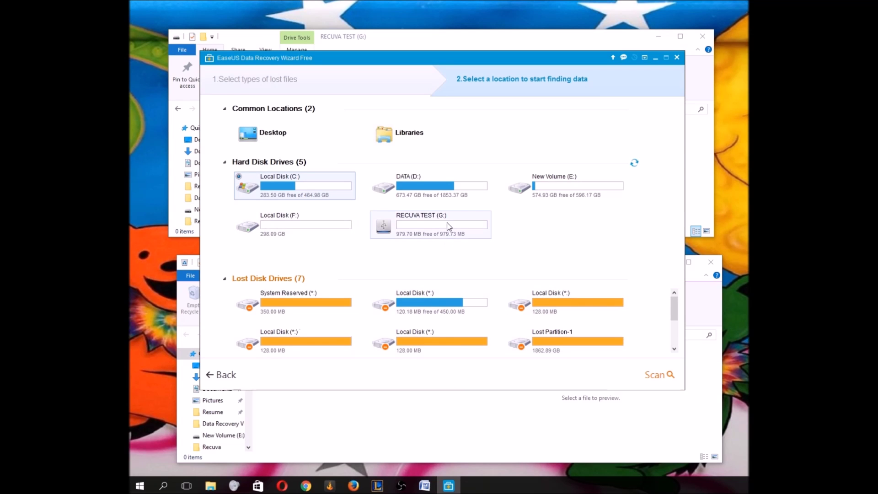
{"action": "left_click", "coordinate": [388, 226]}
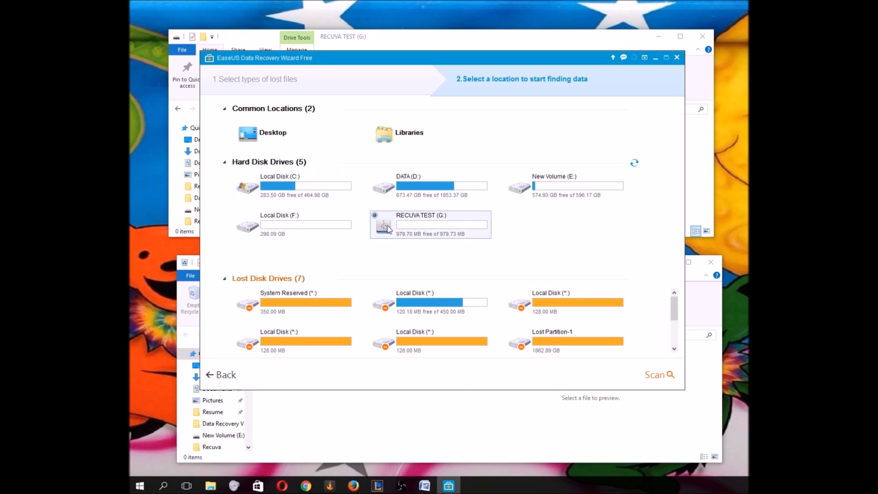
{"action": "left_click", "coordinate": [668, 374]}
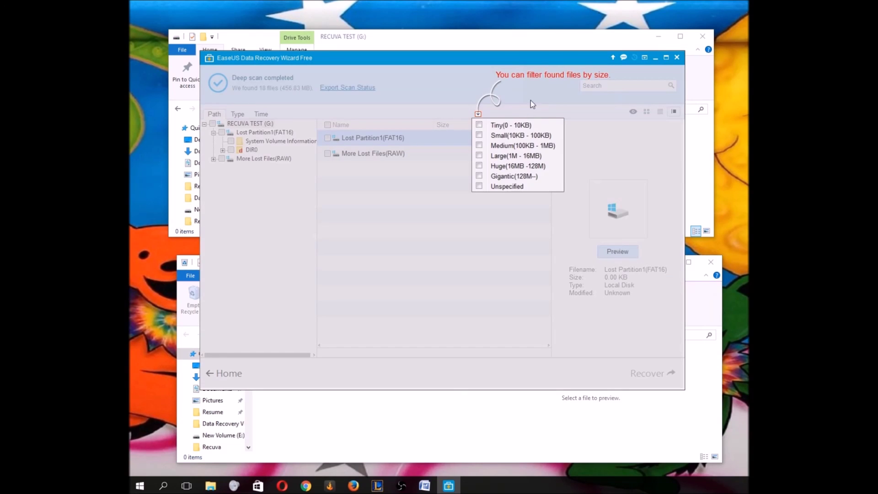
Step: Dismiss the size-filter tip and try the type, date and path groupings, settling on path view
{"action": "left_click", "coordinate": [548, 85]}
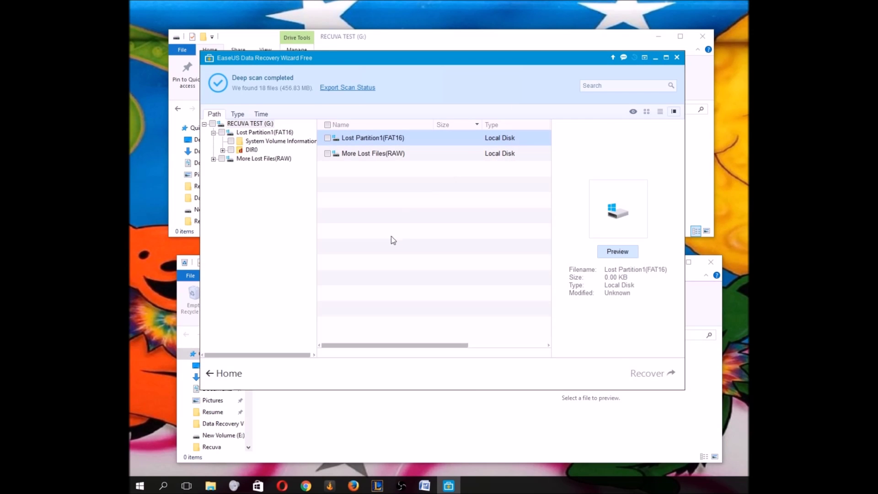
{"action": "left_click", "coordinate": [237, 115]}
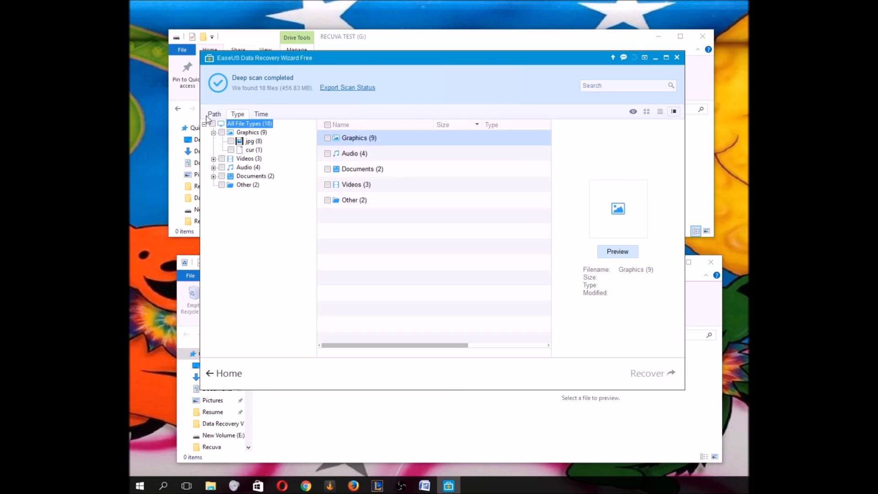
{"action": "left_click", "coordinate": [211, 115]}
{"action": "left_click", "coordinate": [236, 115]}
{"action": "left_click", "coordinate": [256, 113]}
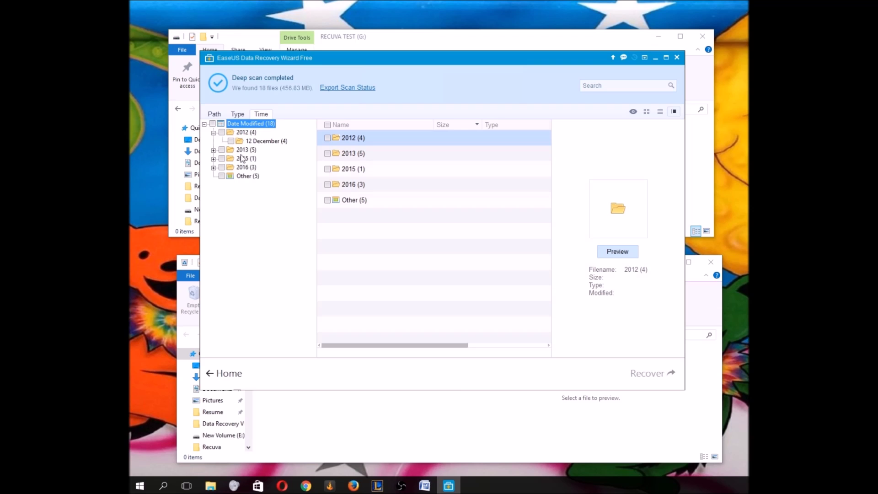
{"action": "left_click", "coordinate": [238, 115]}
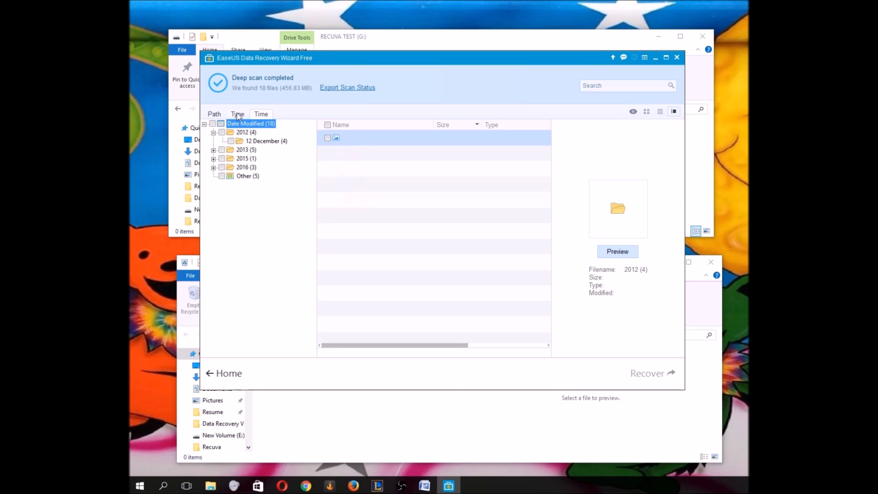
{"action": "left_click", "coordinate": [213, 115]}
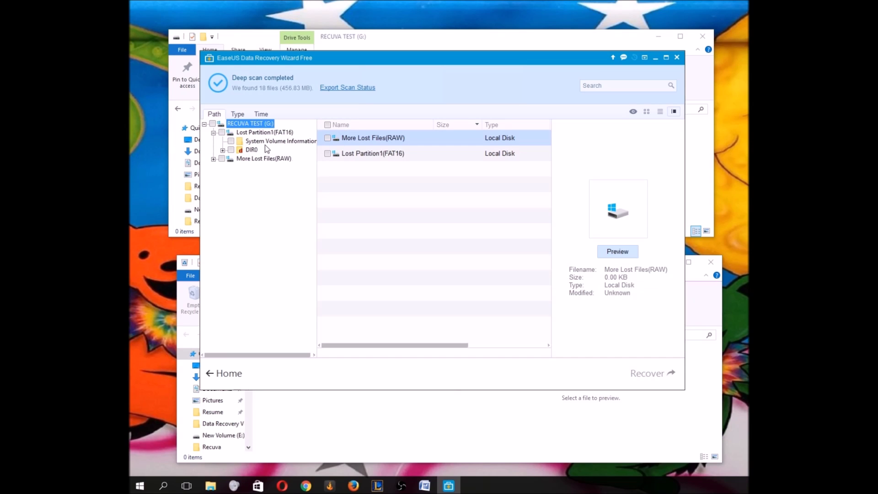
Step: Browse More Lost Files(RAW) and Artists to the MP4 Multimedia file folder holding FILE000.MP4
{"action": "left_click", "coordinate": [239, 159]}
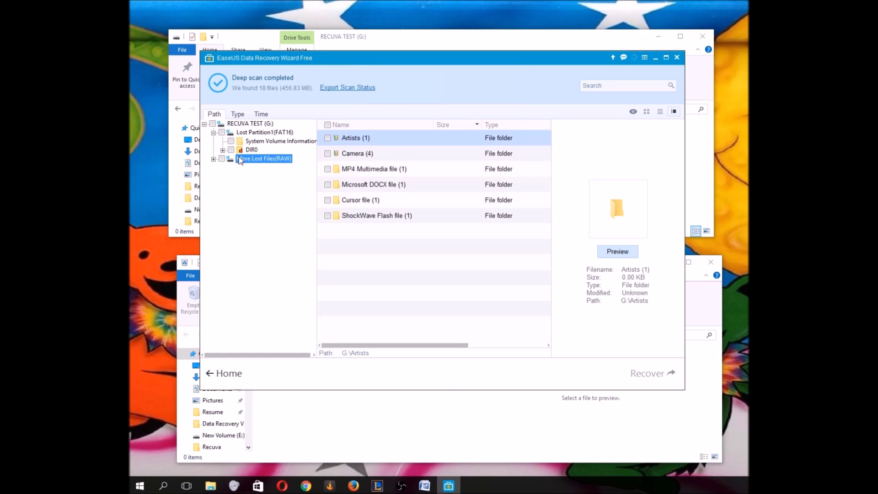
{"action": "double_click", "coordinate": [352, 139]}
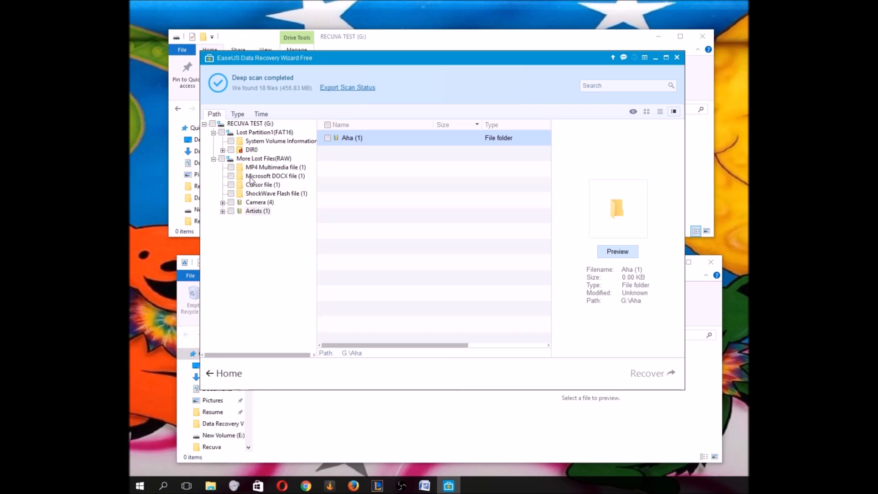
{"action": "left_click", "coordinate": [265, 168]}
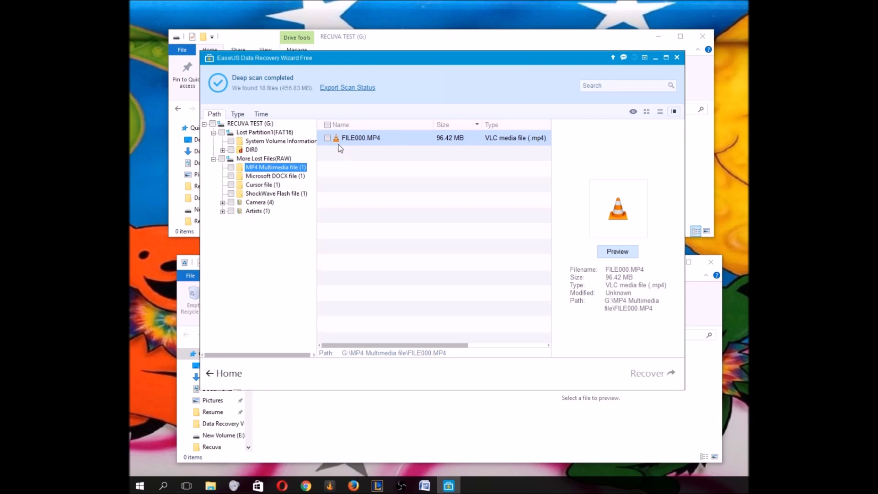
Step: Mark FILE000.MP4 and the four KODAK photos in Lost Partition1(FAT16) for recovery
{"action": "left_click", "coordinate": [327, 138]}
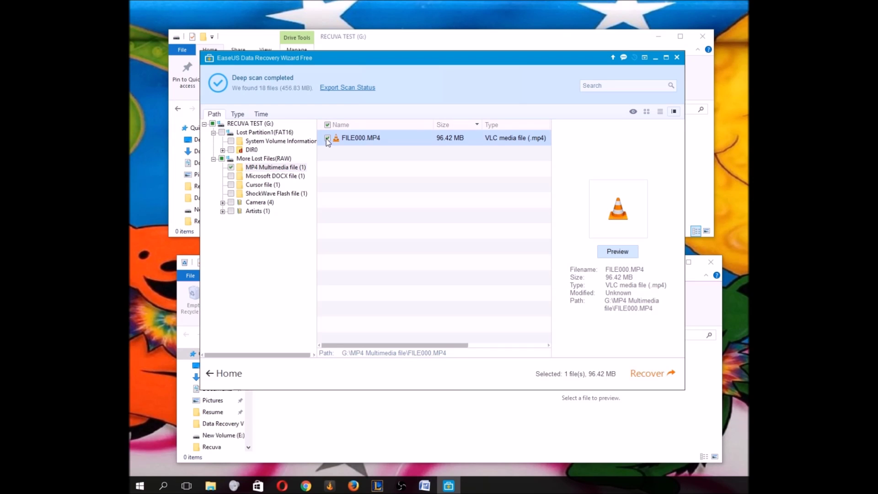
{"action": "left_click", "coordinate": [205, 124]}
{"action": "left_click", "coordinate": [204, 124]}
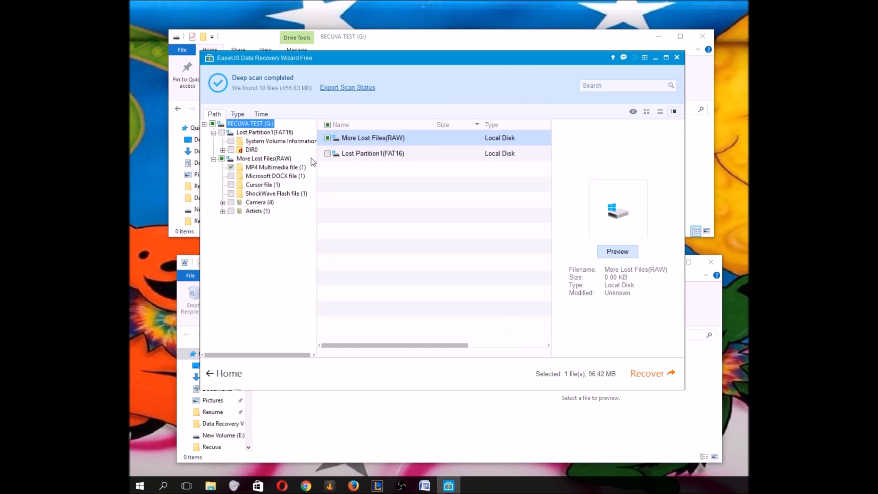
{"action": "left_click", "coordinate": [348, 156]}
{"action": "double_click", "coordinate": [349, 156]}
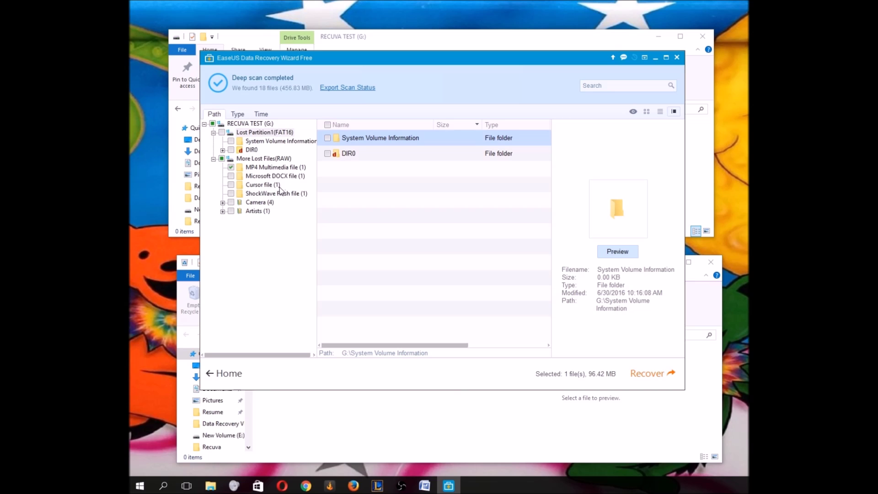
{"action": "double_click", "coordinate": [257, 203]}
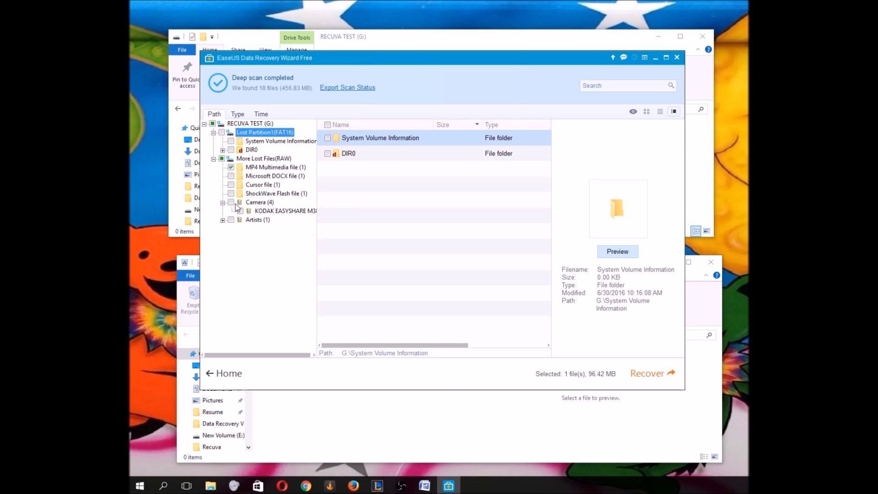
{"action": "left_click", "coordinate": [259, 211]}
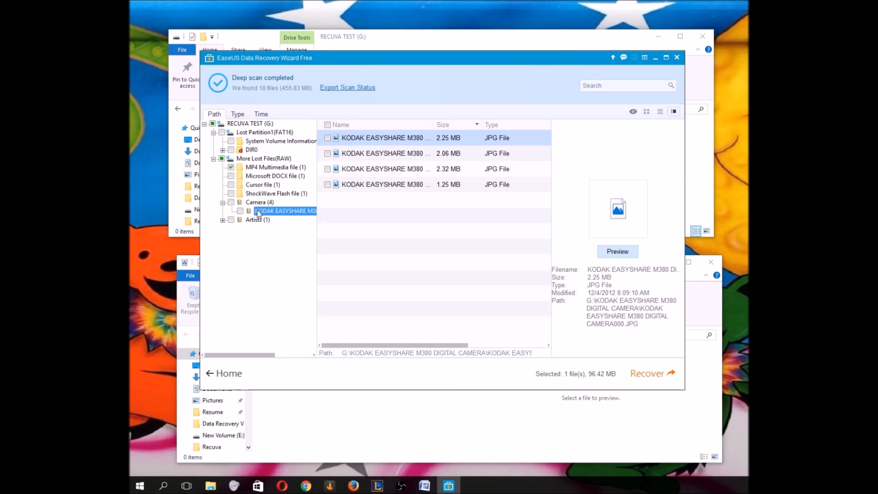
{"action": "left_click", "coordinate": [327, 138]}
{"action": "left_click", "coordinate": [327, 154]}
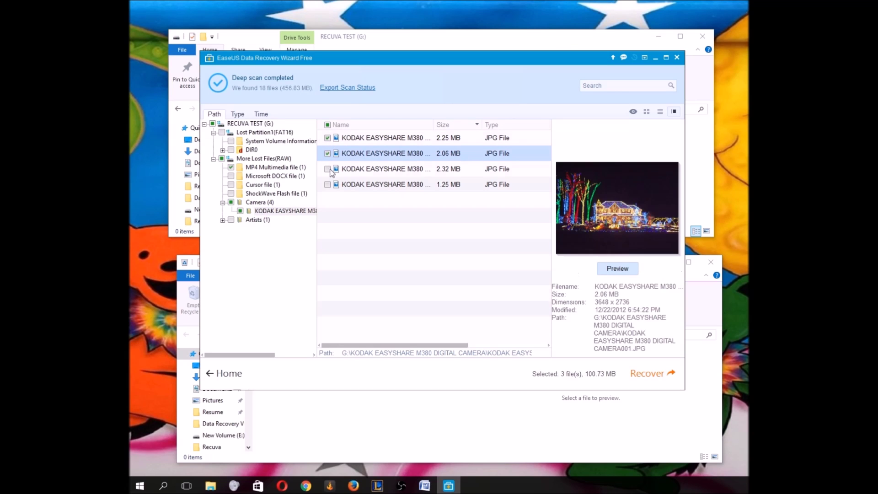
{"action": "left_click", "coordinate": [327, 169]}
{"action": "left_click", "coordinate": [328, 184]}
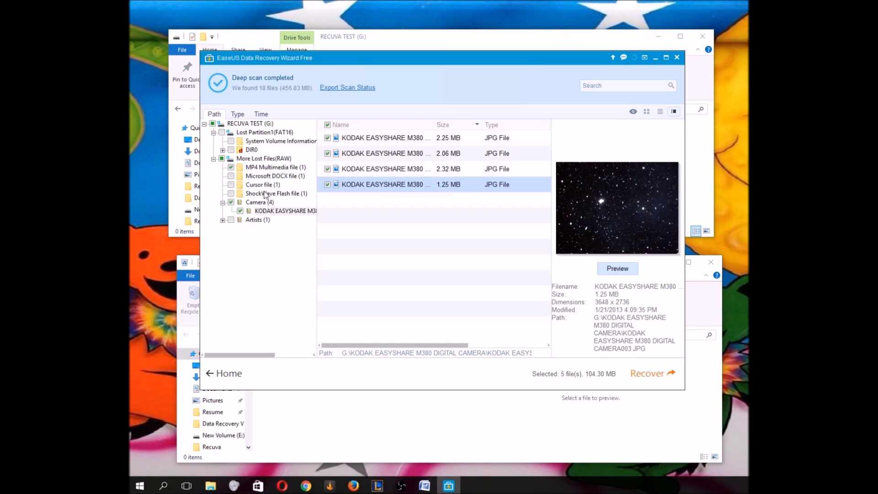
Step: Mark FILE000.DOCX, look over the other found files, then tick all 18 files
{"action": "left_click", "coordinate": [270, 176]}
{"action": "left_click", "coordinate": [327, 137]}
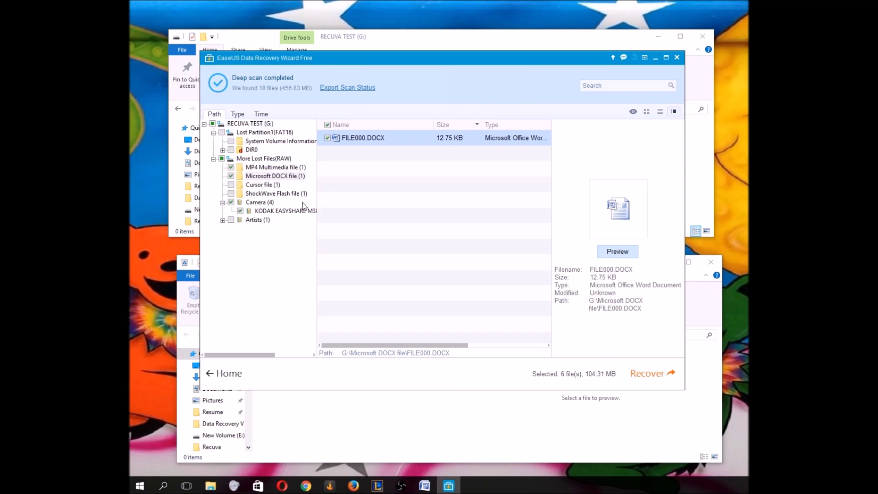
{"action": "left_click", "coordinate": [261, 195]}
{"action": "left_click", "coordinate": [260, 186]}
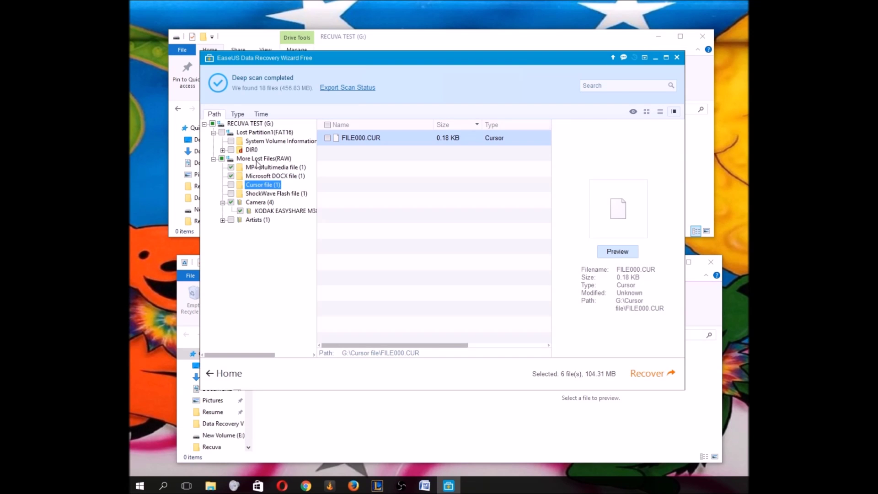
{"action": "left_click", "coordinate": [252, 220]}
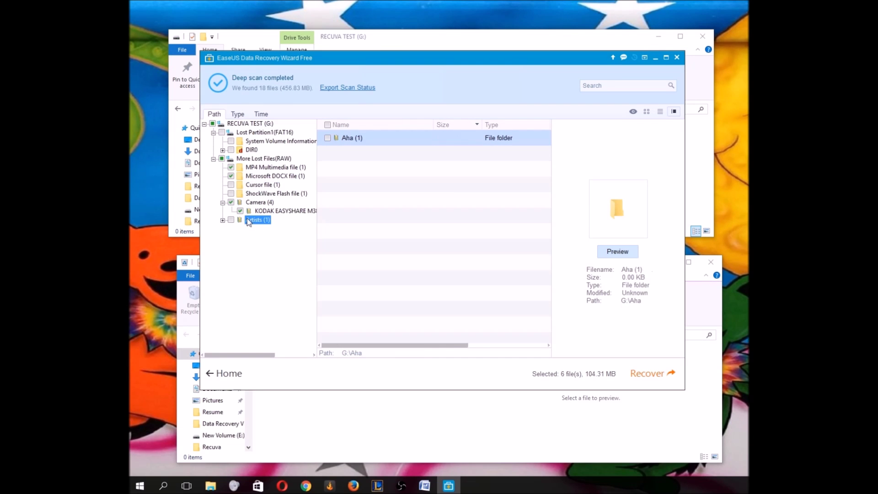
{"action": "left_click", "coordinate": [222, 132]}
Step: Recover the marked files to the Desktop, creating the dated Recovered data folder
{"action": "left_click", "coordinate": [651, 374]}
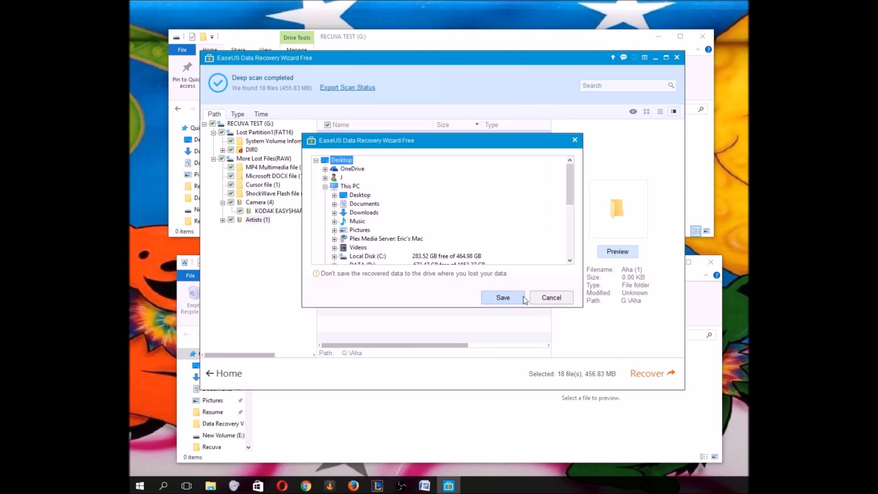
{"action": "double_click", "coordinate": [363, 196]}
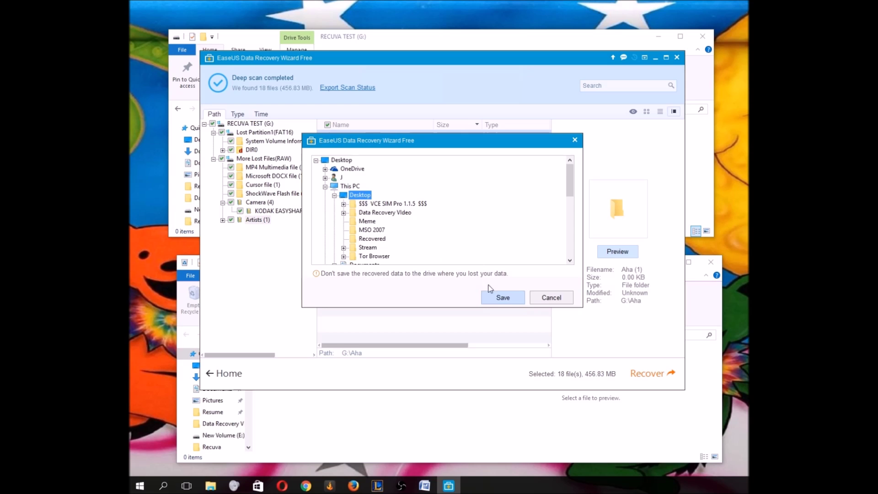
{"action": "left_click", "coordinate": [513, 300]}
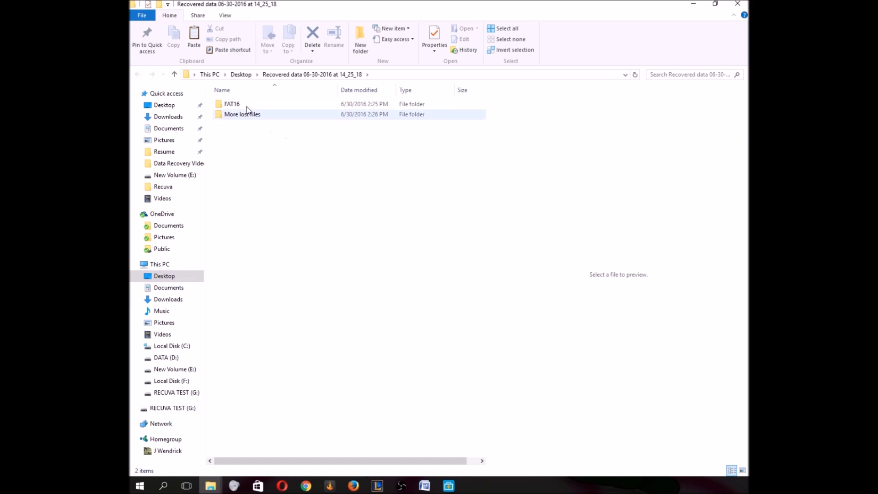
Step: Open FAT16 > DIR0 and test-open Technical Skills.docx in Word, then close it
{"action": "double_click", "coordinate": [239, 107]}
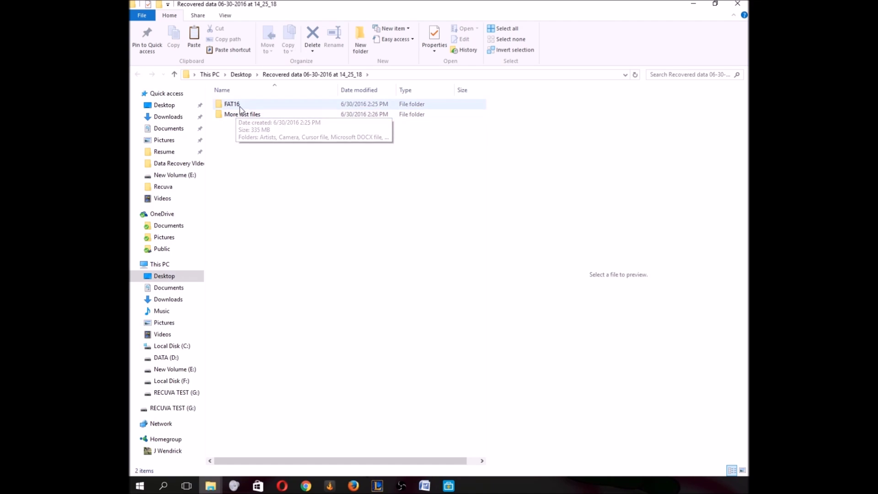
{"action": "double_click", "coordinate": [240, 107]}
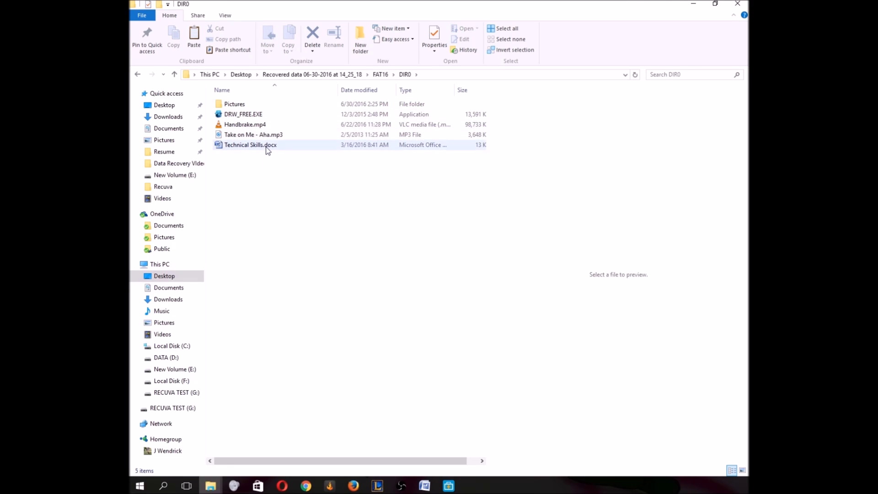
{"action": "left_click", "coordinate": [263, 146]}
{"action": "double_click", "coordinate": [262, 147]}
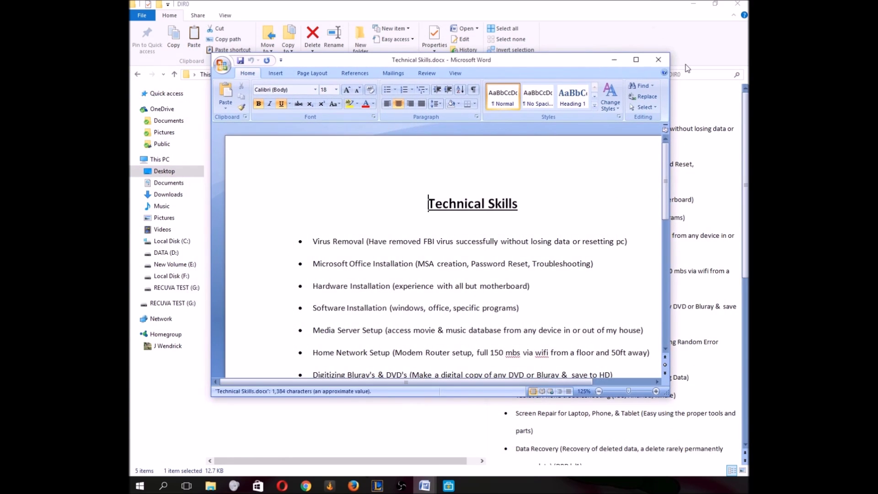
{"action": "left_click", "coordinate": [659, 59]}
Step: Play Take on Me - Aha.mp3, launch DRW_FREE.EXE and decline its permission prompt, then open Pictures
{"action": "double_click", "coordinate": [264, 135]}
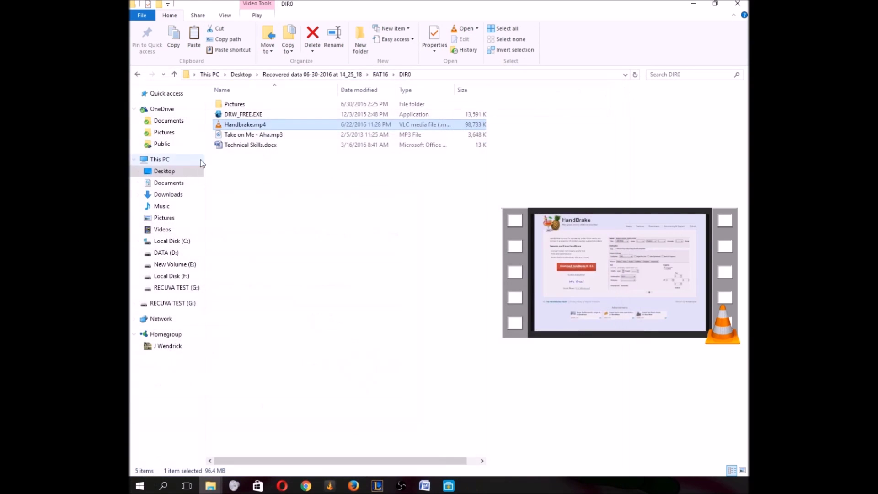
{"action": "double_click", "coordinate": [243, 114]}
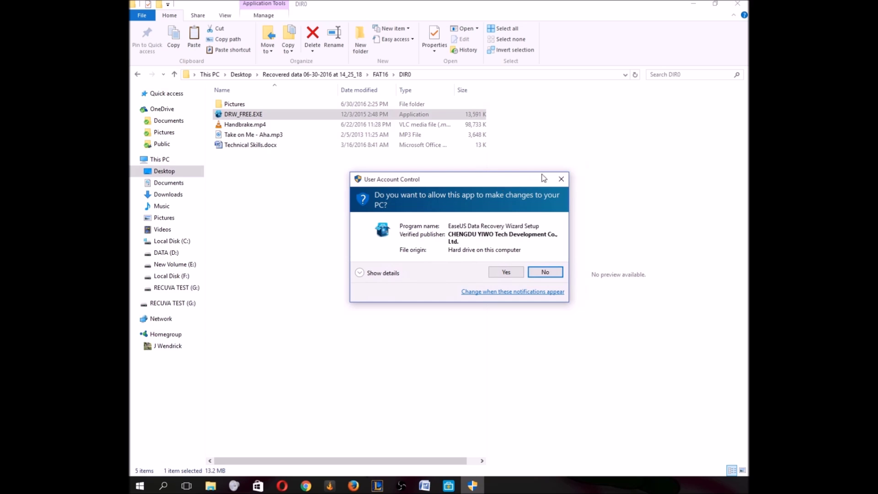
{"action": "left_click", "coordinate": [561, 179]}
{"action": "left_click", "coordinate": [241, 104]}
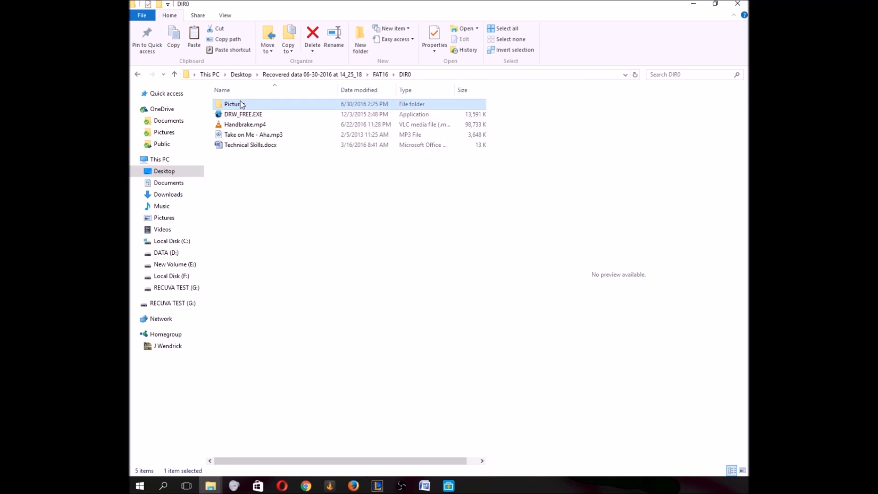
{"action": "double_click", "coordinate": [242, 104]}
Step: View 100_3525.JPG in Photos, page forward and back through the recovered photos, then close it
{"action": "double_click", "coordinate": [243, 105]}
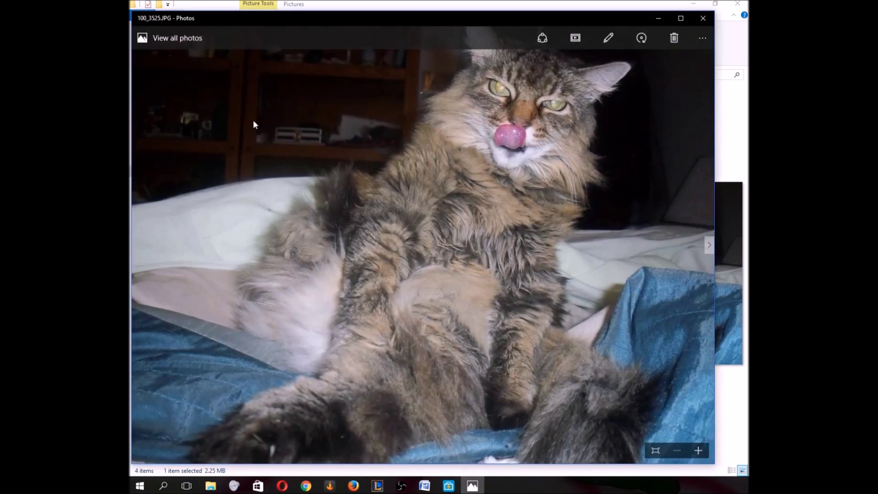
{"action": "key", "text": "Right"}
{"action": "key", "text": "Right"}
{"action": "key", "text": "Right"}
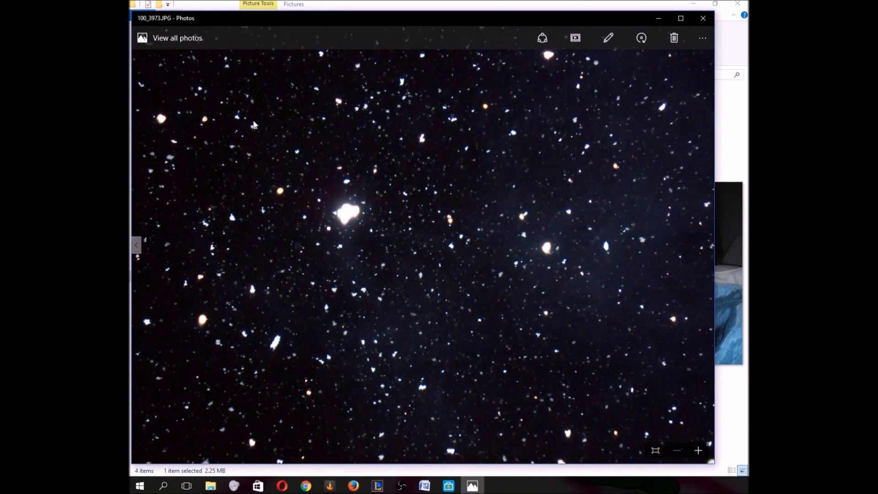
{"action": "key", "text": "Left"}
{"action": "key", "text": "Left"}
{"action": "key", "text": "Left"}
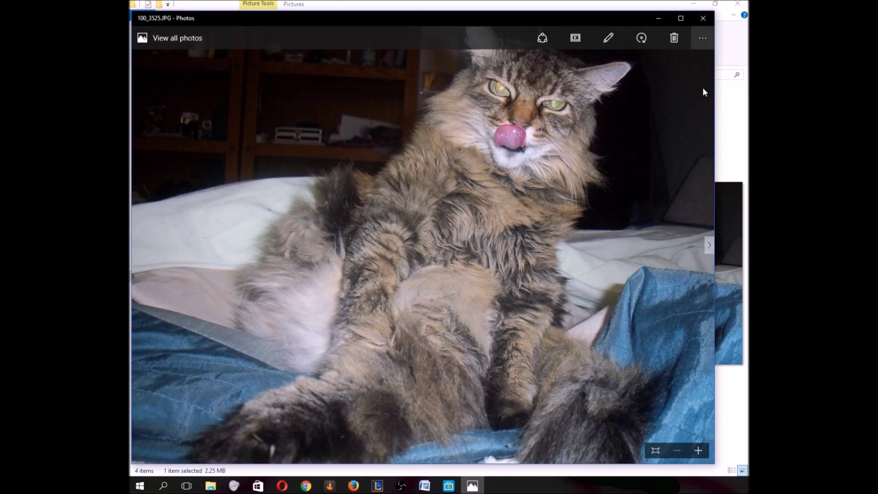
{"action": "left_click", "coordinate": [704, 19]}
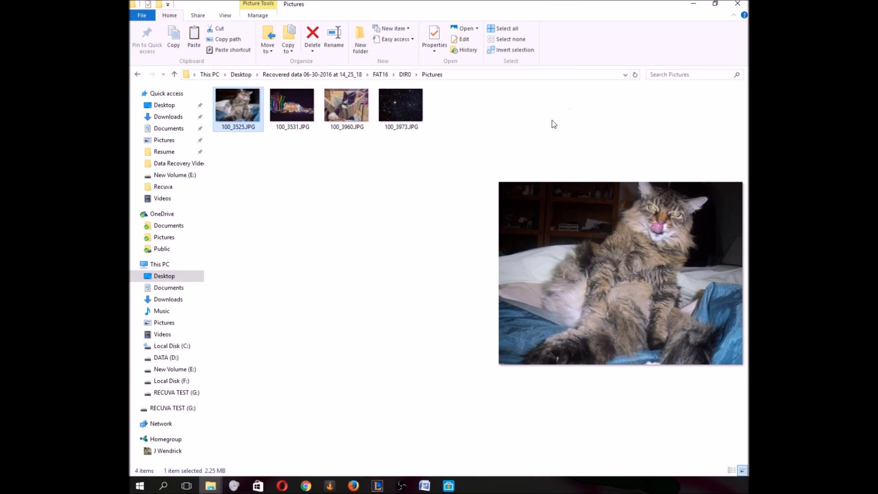